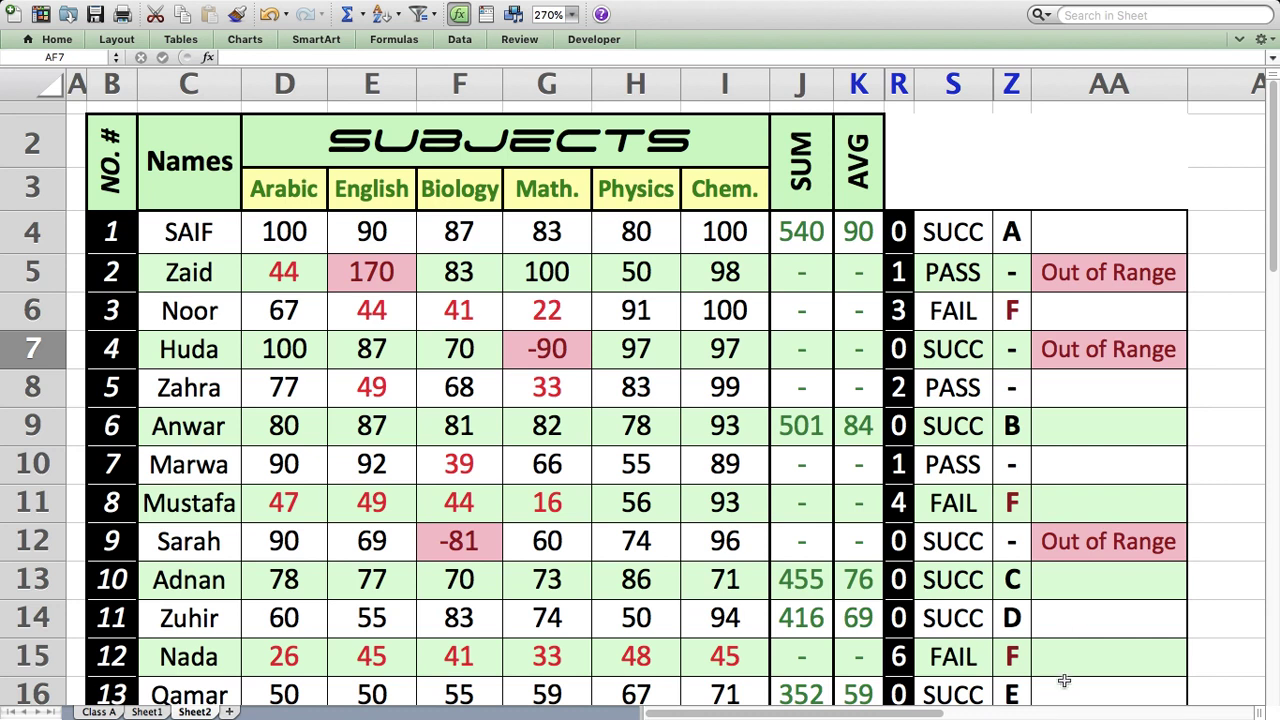
Try an English mark of 84 in cell E6 and undo the change.
scroll(1072, 692, "down", 3)
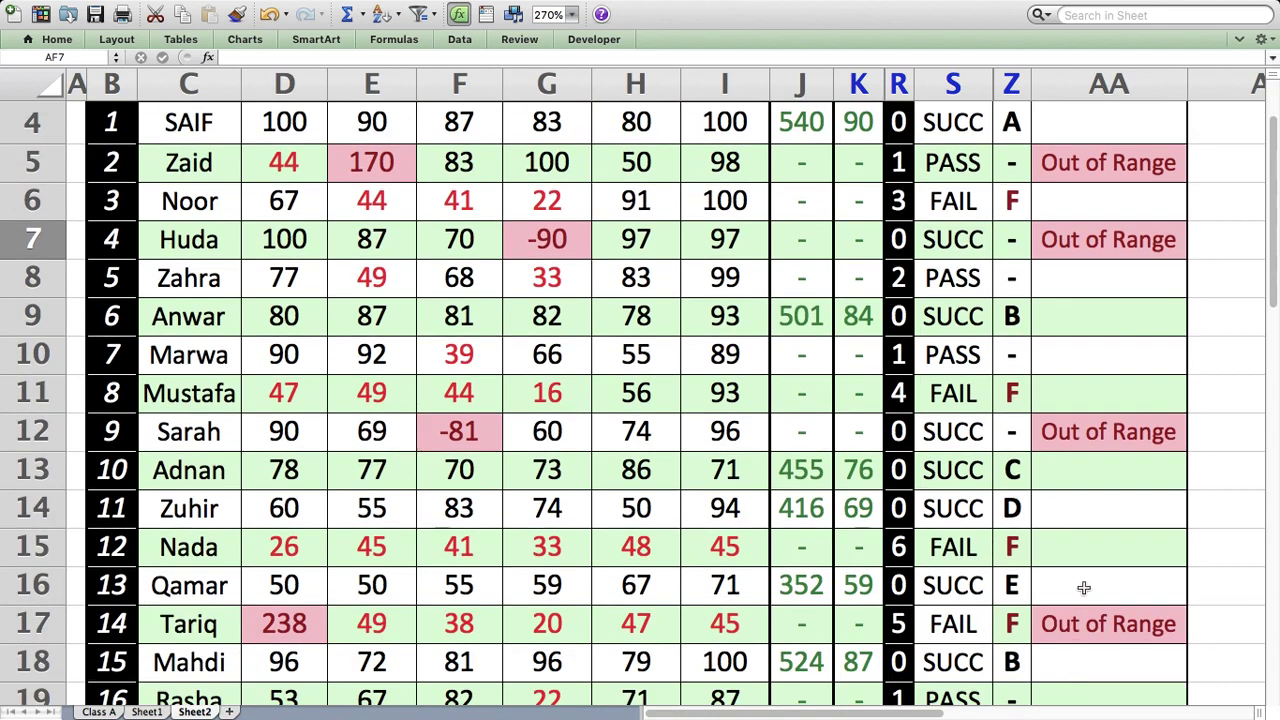
scroll(1083, 588, "up", 3)
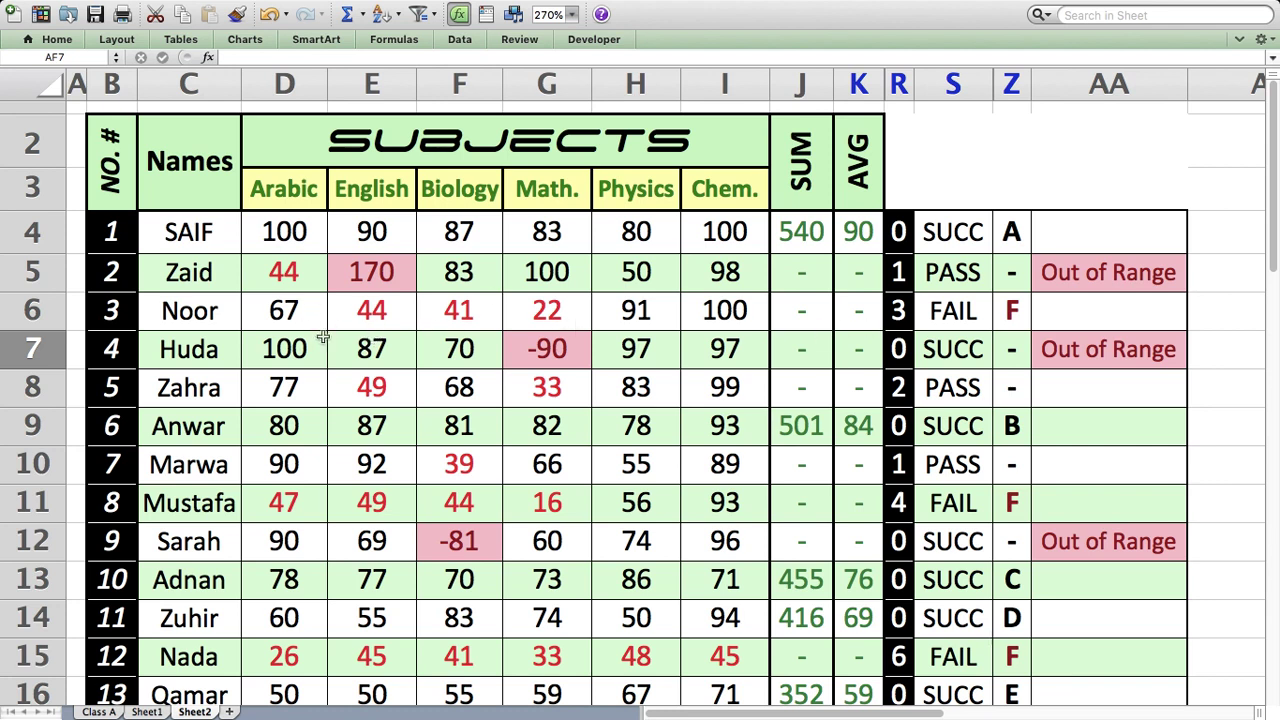
left_click(375, 314)
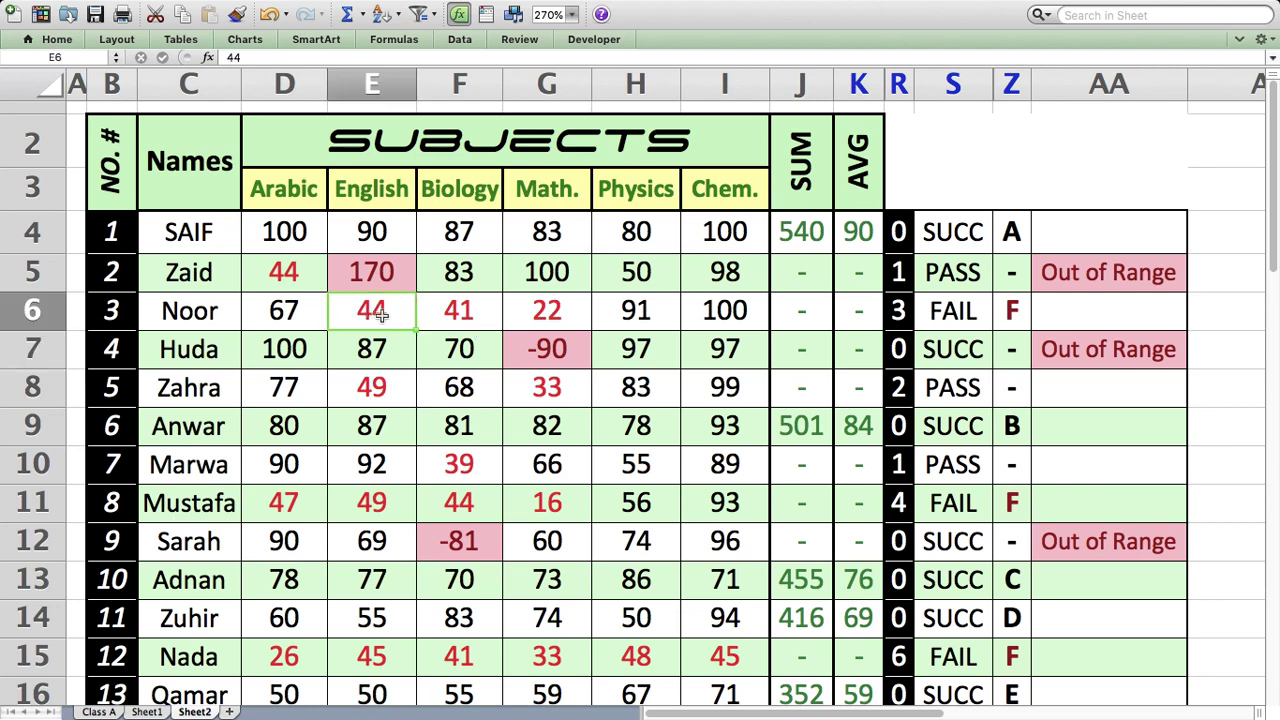
double_click(380, 314)
left_click_drag(373, 313, 358, 313)
type("8")
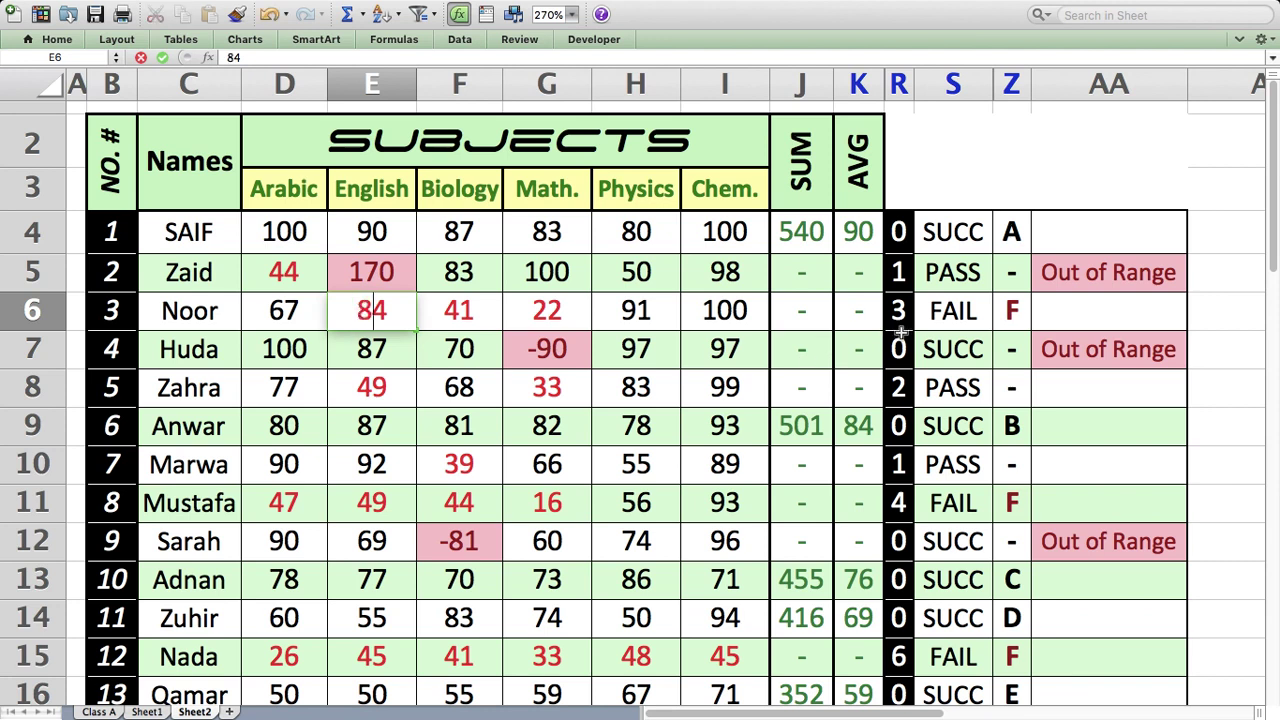
key("Return")
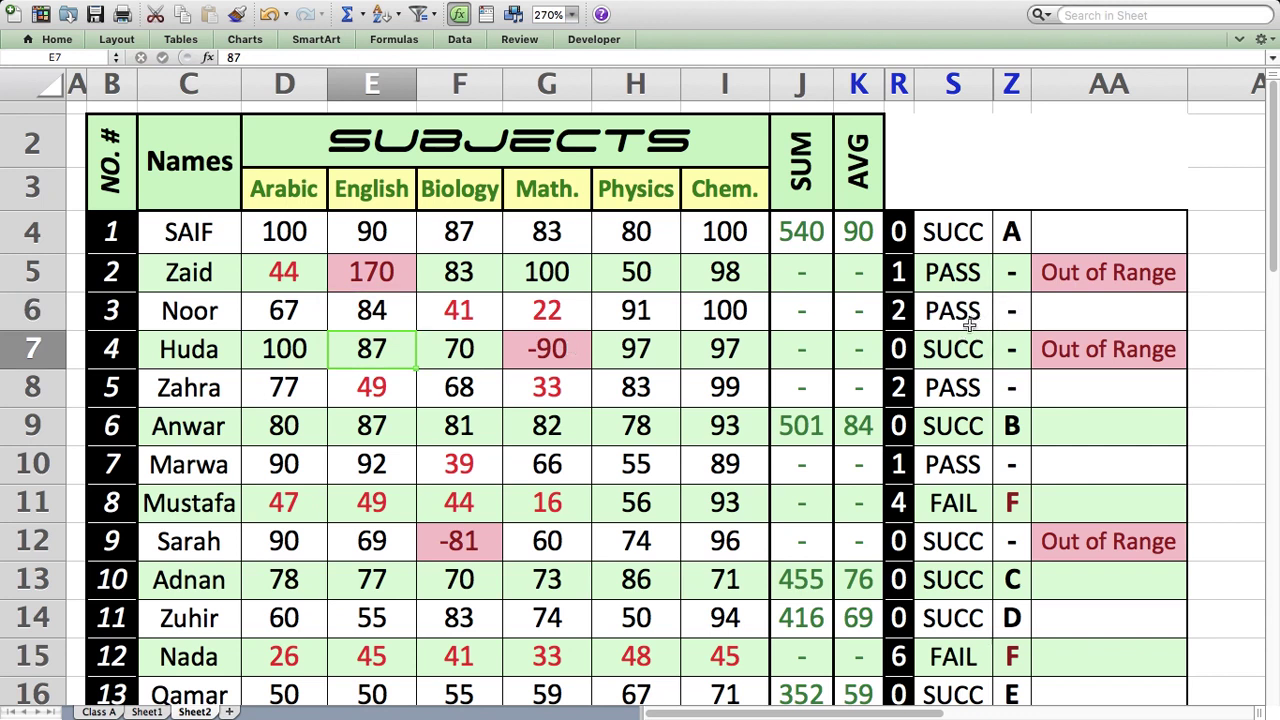
key("super+z")
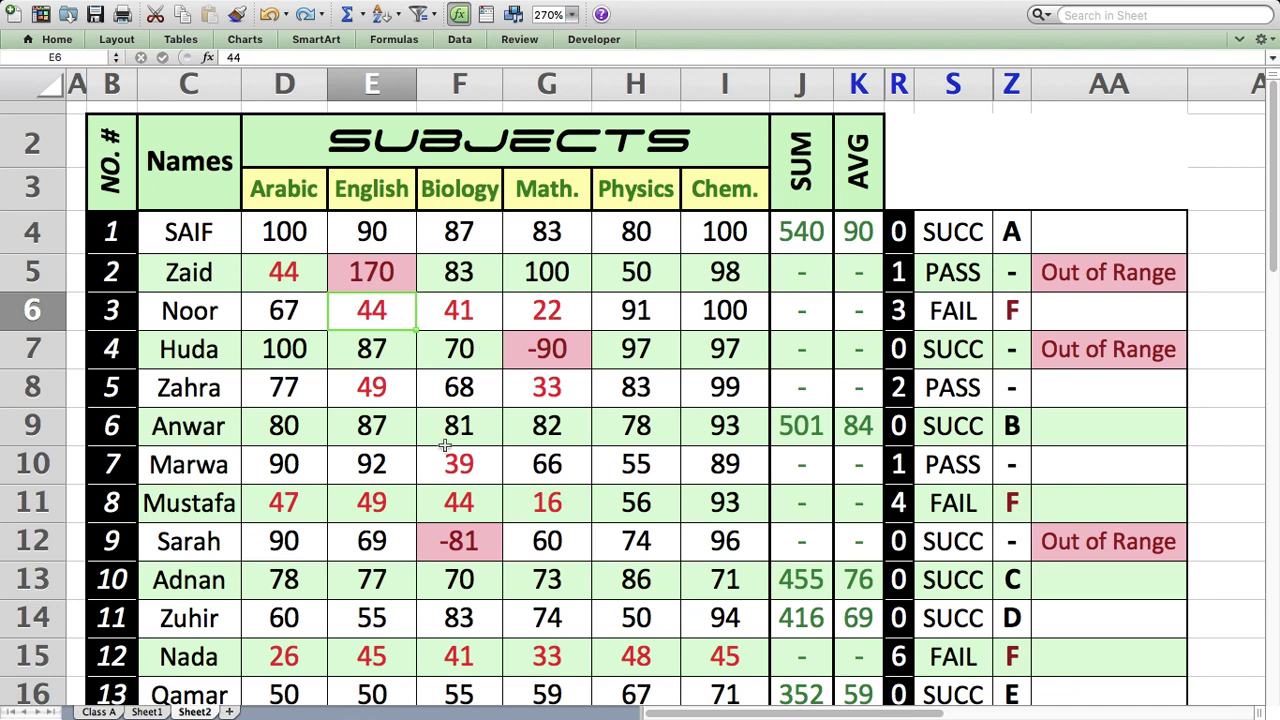
Examine the marks, failed-subject counts, results and grades of all students down to row 21.
scroll(444, 446, "down", 5)
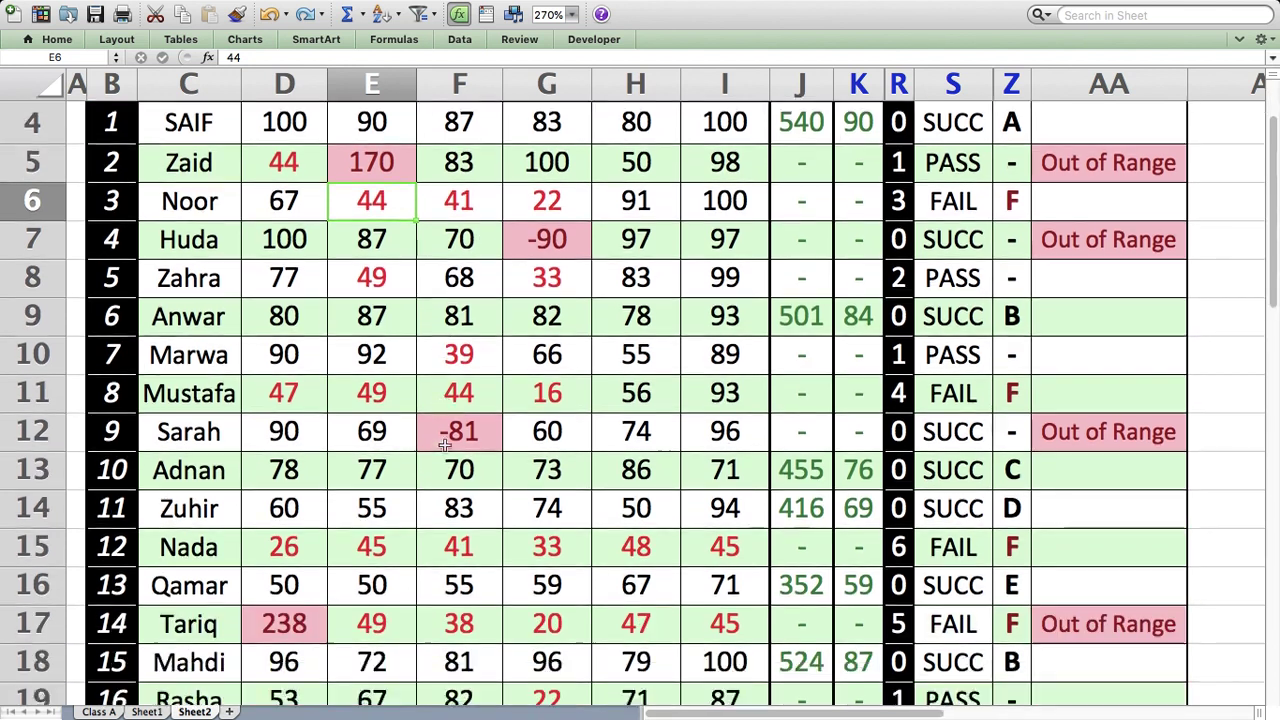
scroll(444, 446, "down", 3)
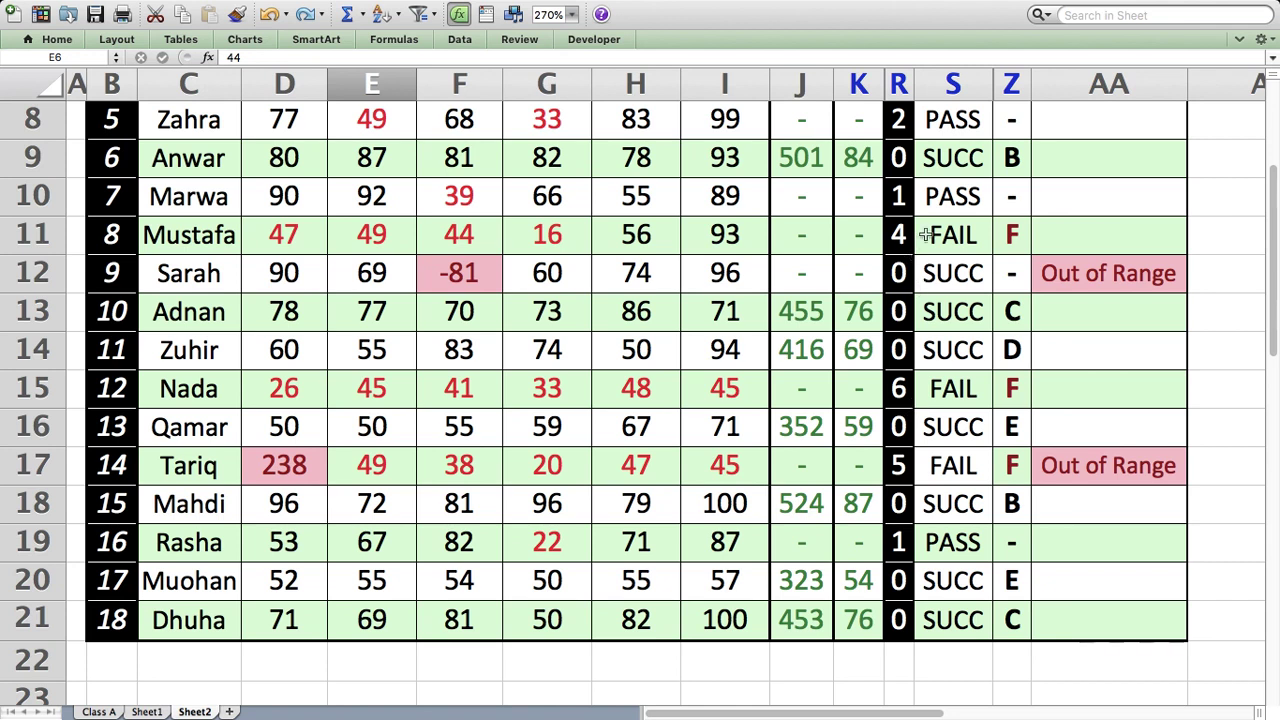
scroll(926, 234, "up", 2)
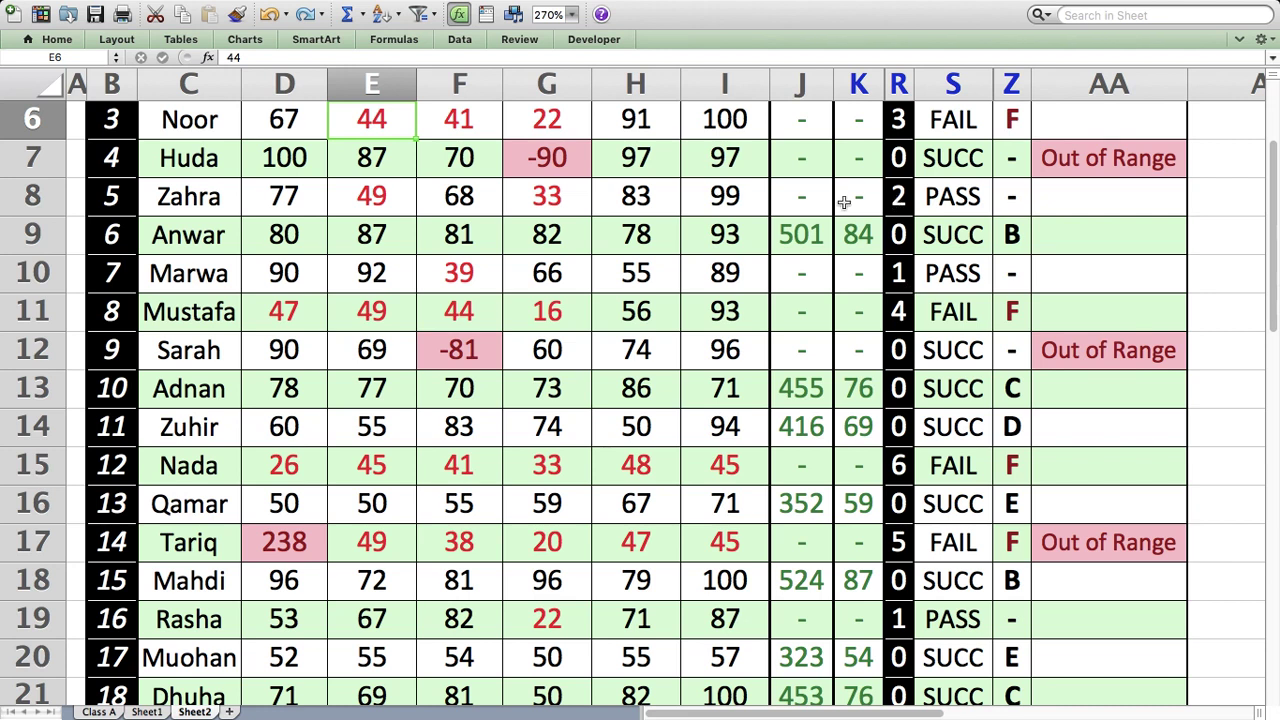
scroll(833, 204, "up", 1)
scroll(833, 204, "up", 3)
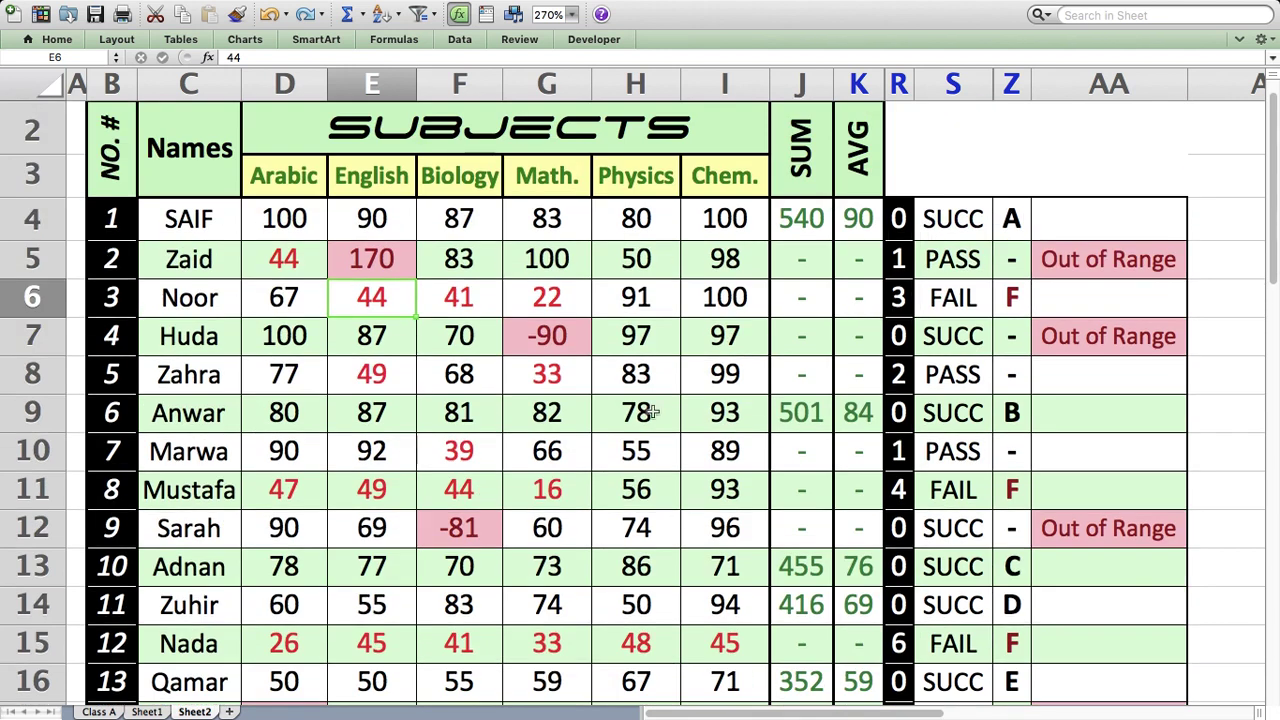
scroll(648, 412, "up", 1)
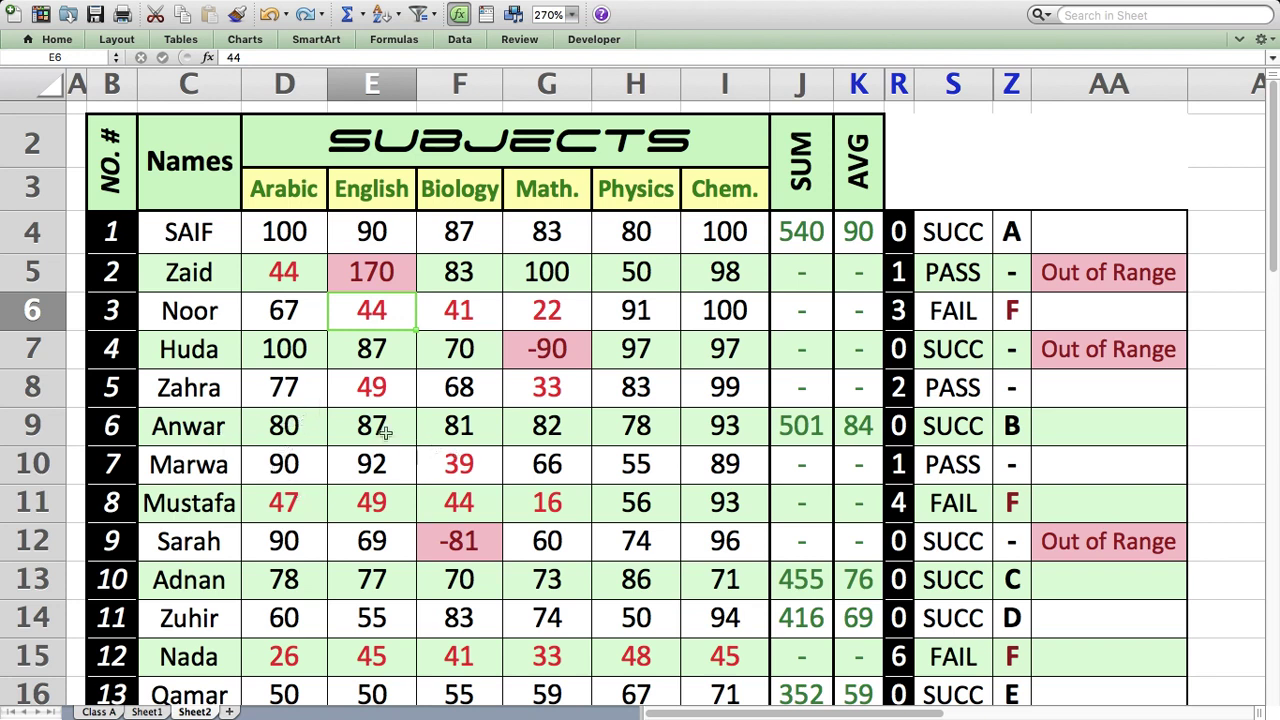
Set the Arabic mark in D9 to 100 and the Biology mark in F9 to 97.
left_click(284, 428)
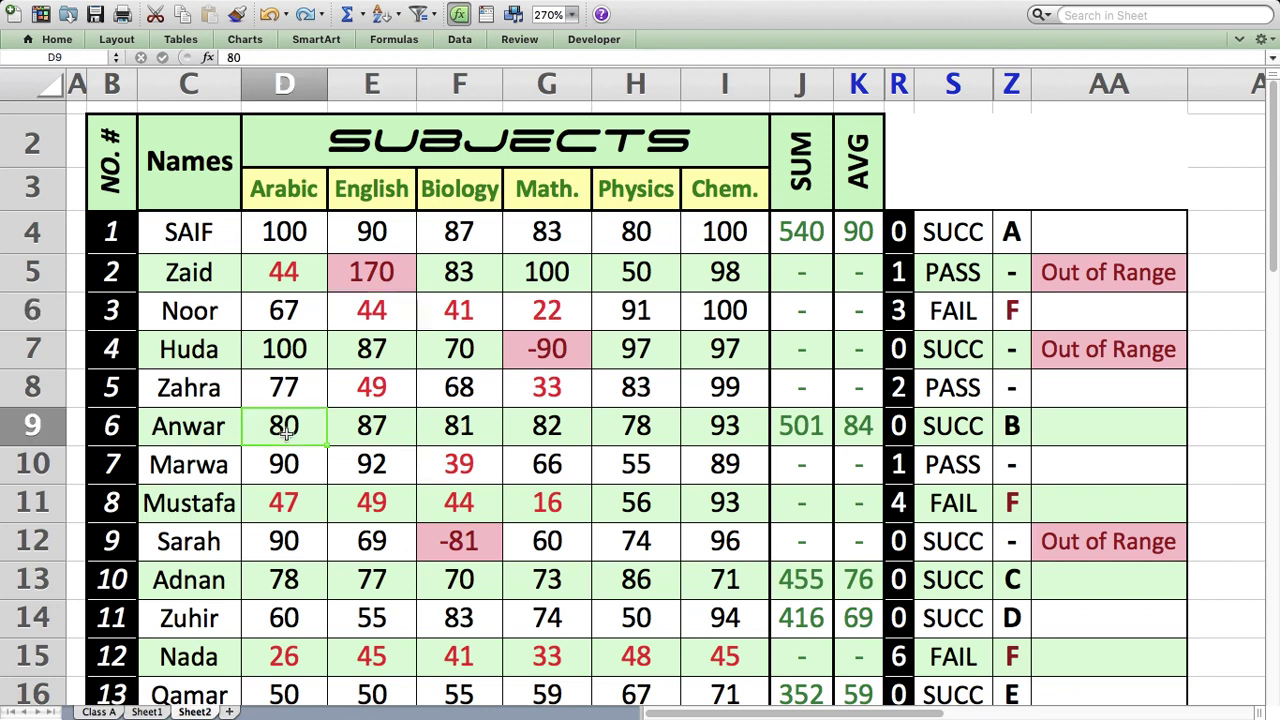
type("100")
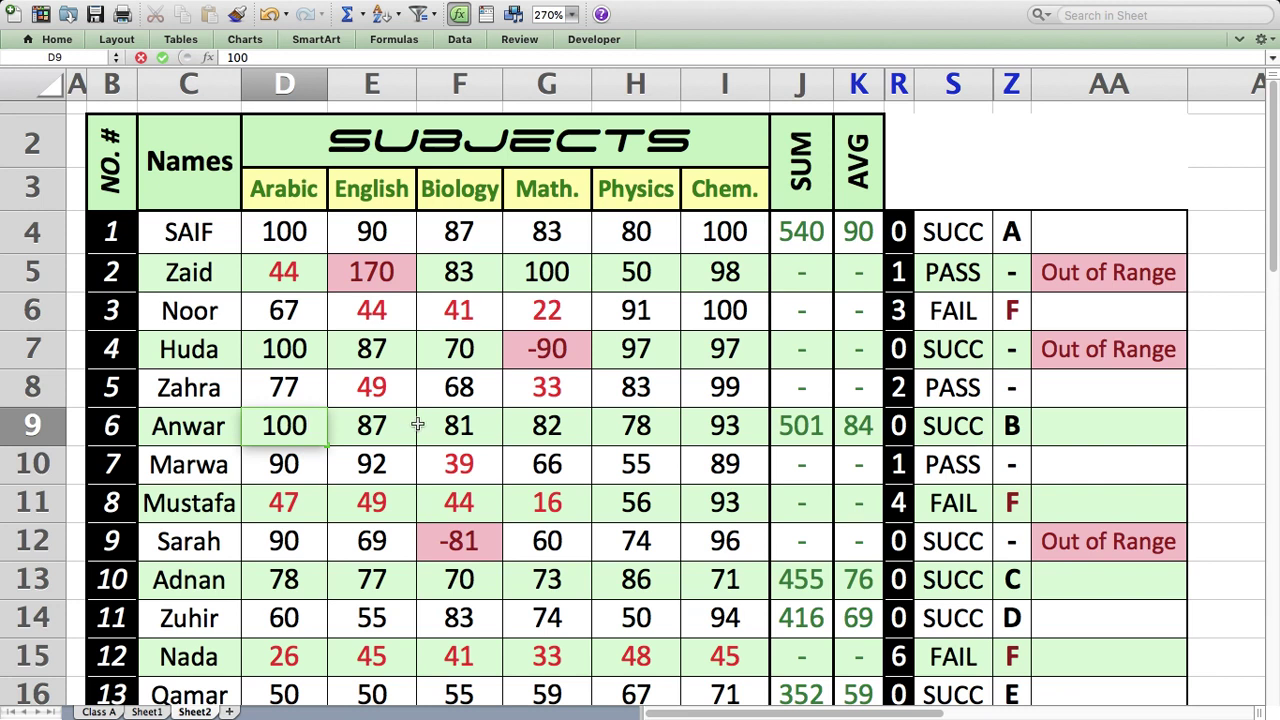
key("Return")
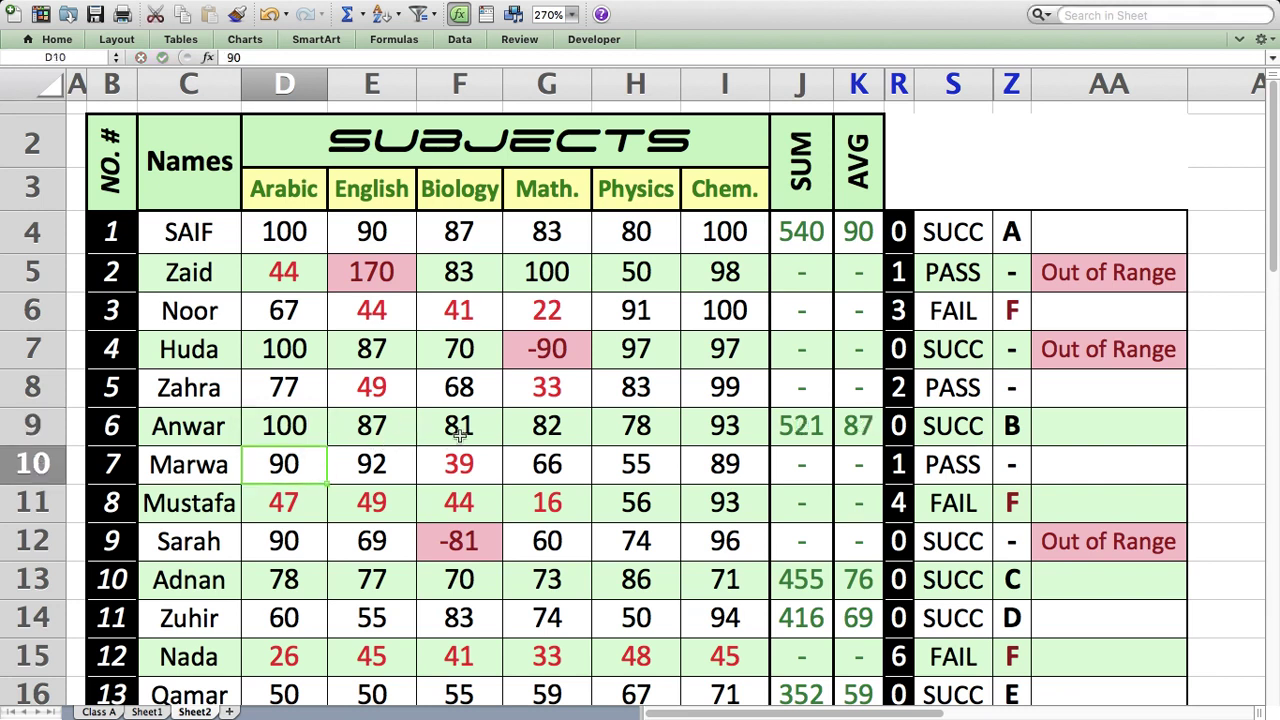
left_click(461, 432)
type("97")
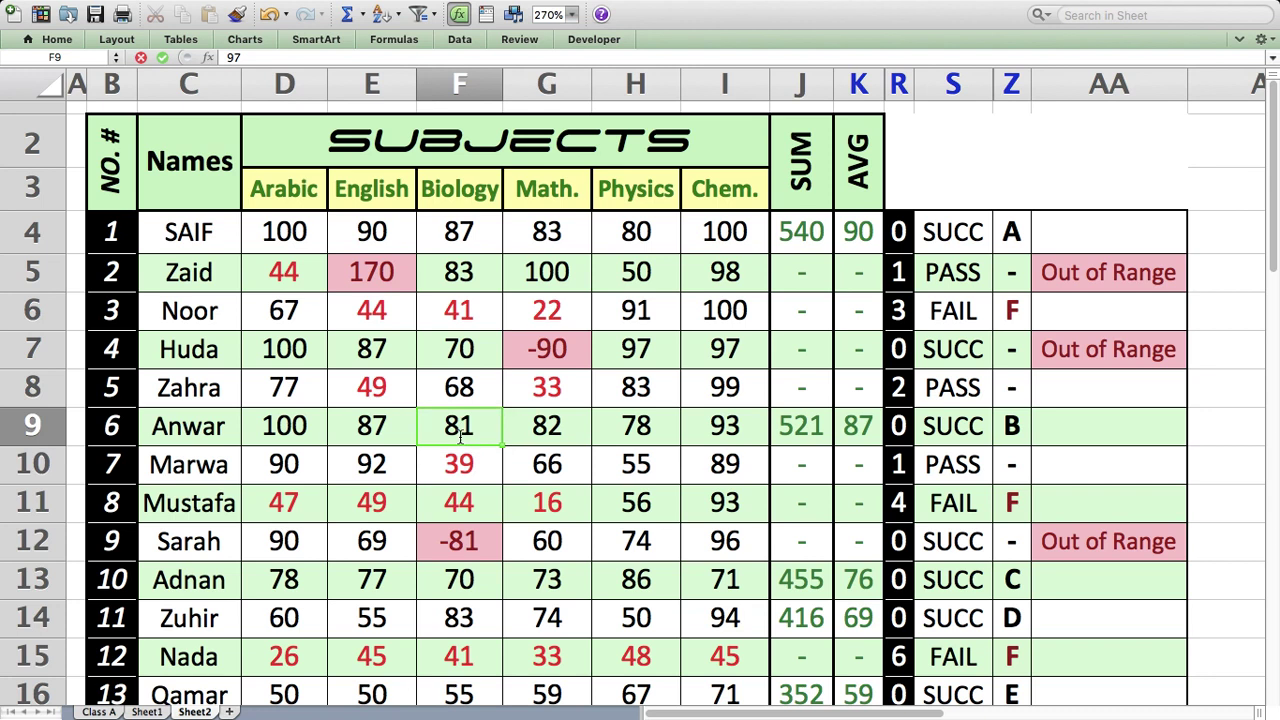
key("Return")
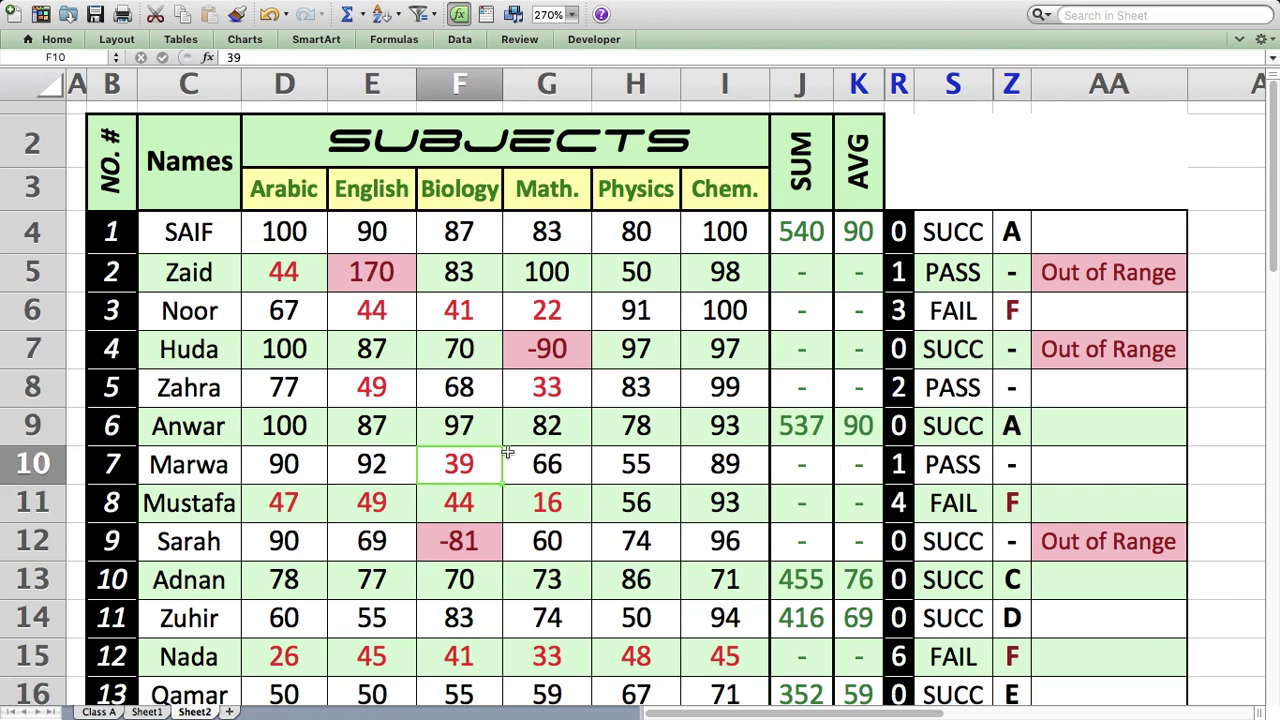
Try an out-of-range Arabic mark of -100 in D9 and undo it.
double_click(362, 429)
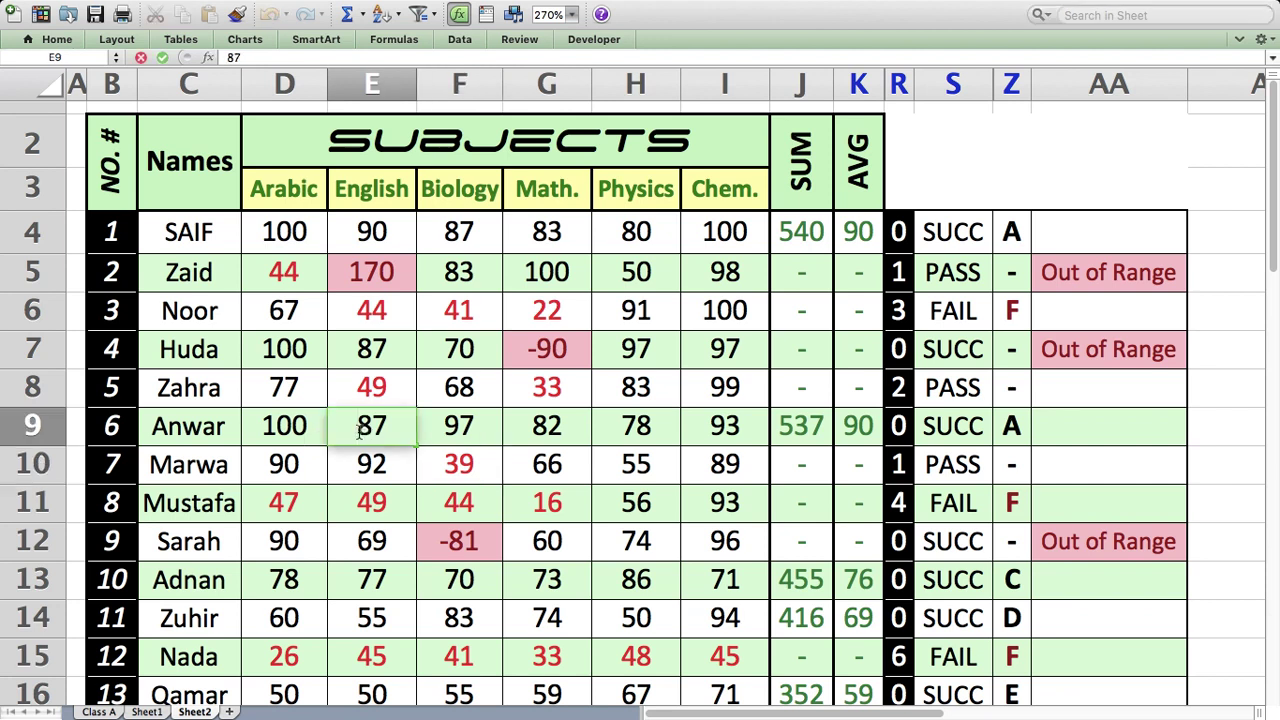
double_click(280, 428)
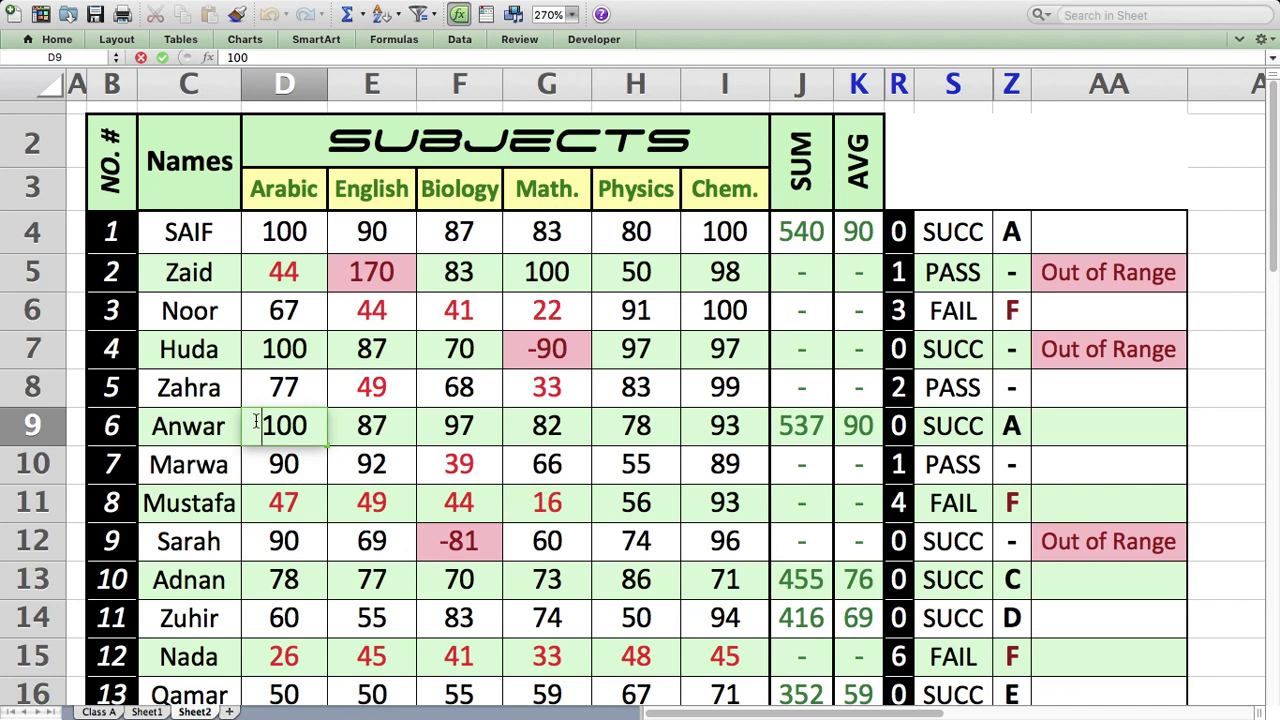
type("-")
key("Return")
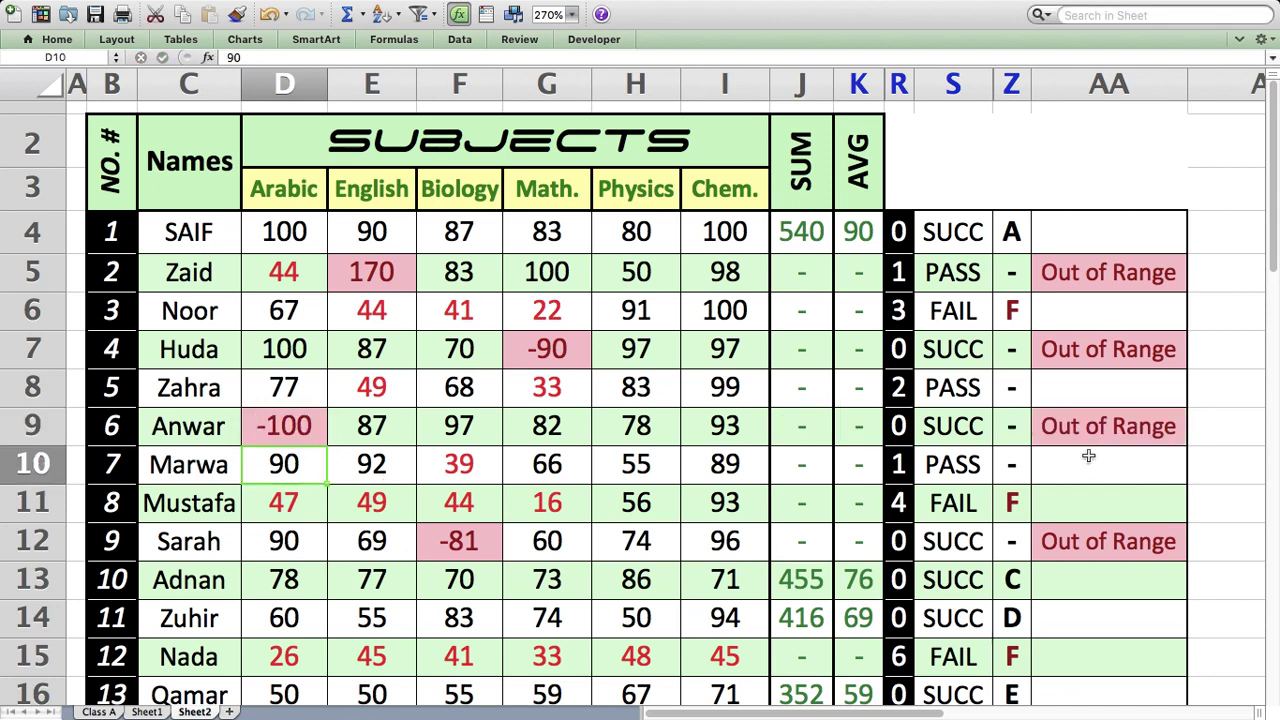
key("super+z")
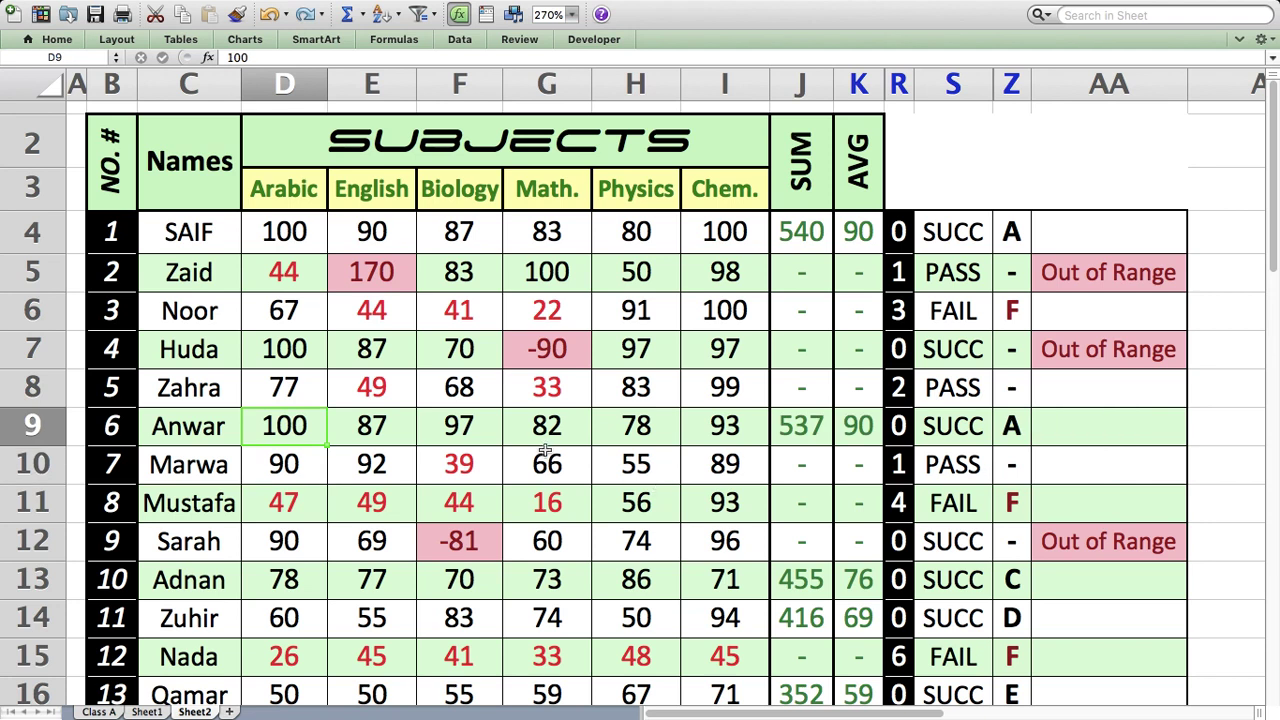
Enter failing marks in row 9: 42 for English in E9 and 33 for Biology in F9.
left_click(365, 428)
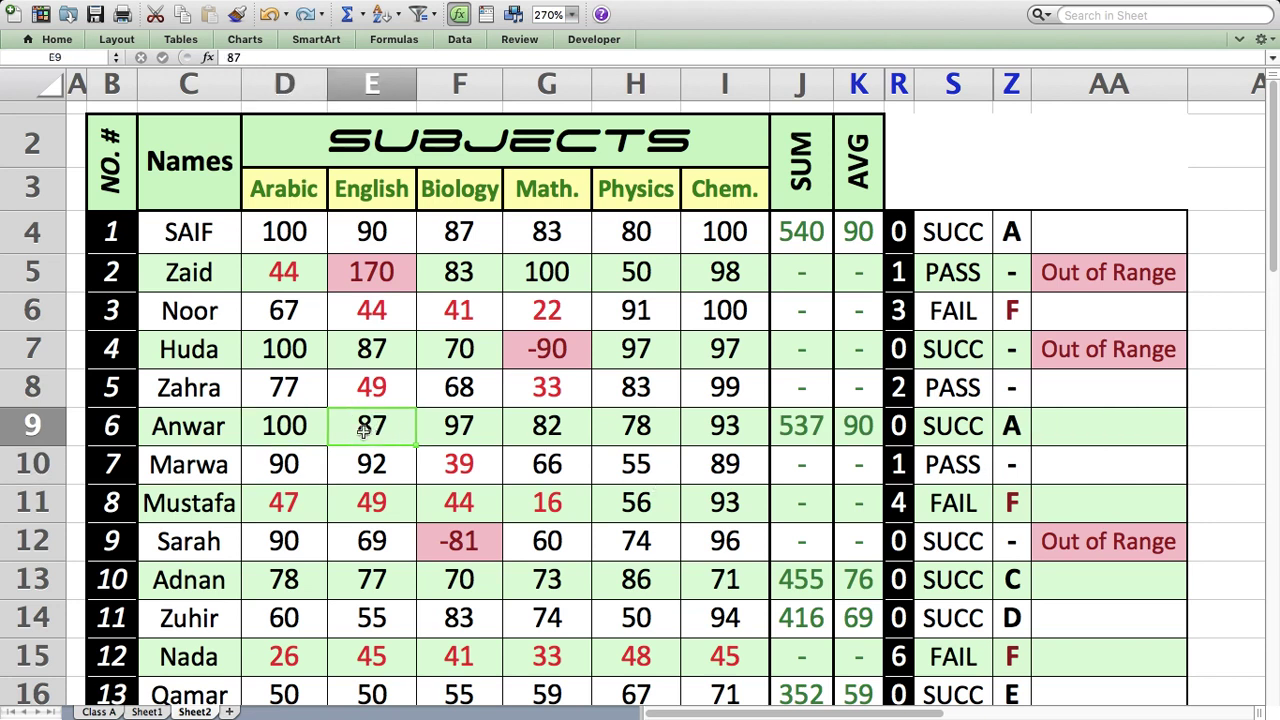
type("42")
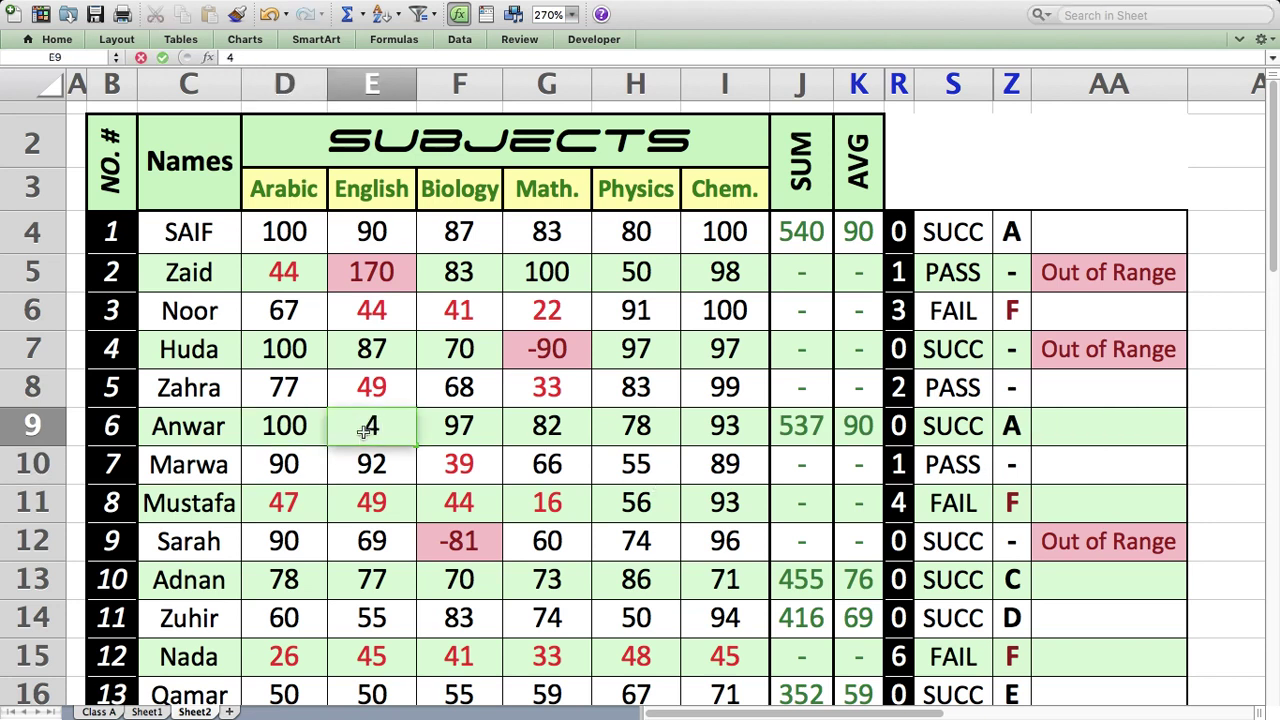
key("Return")
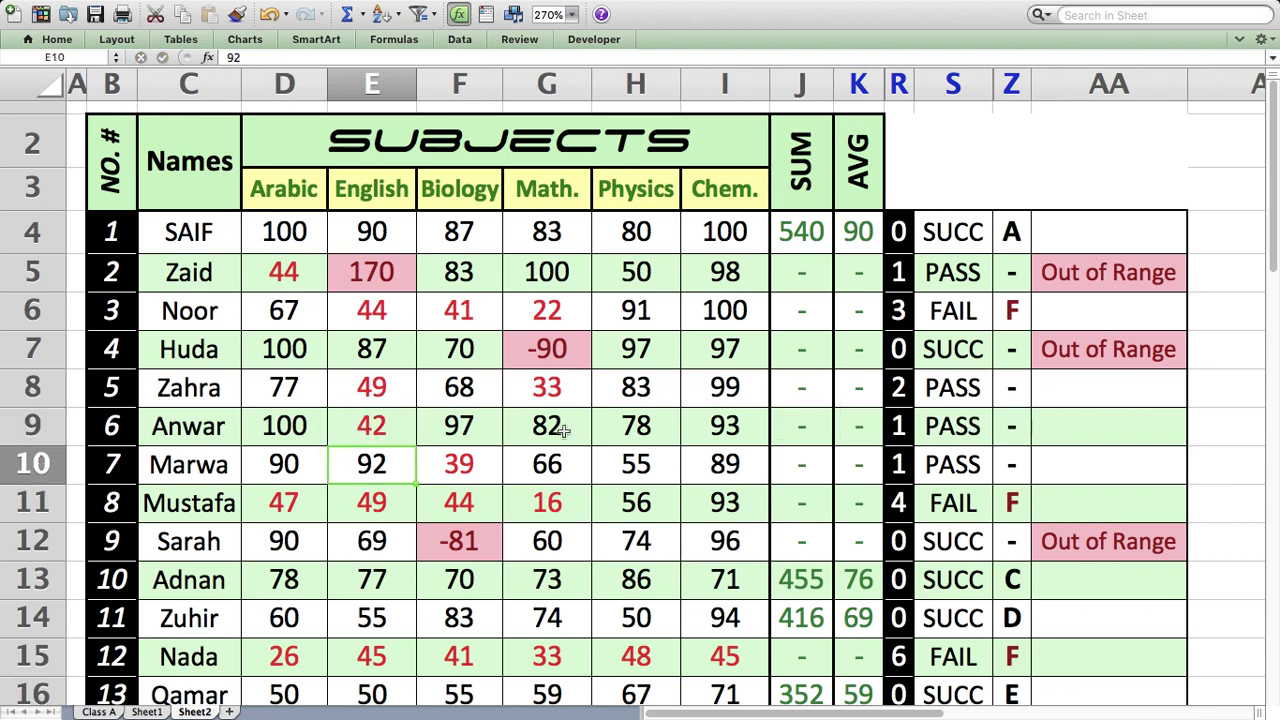
left_click(563, 428)
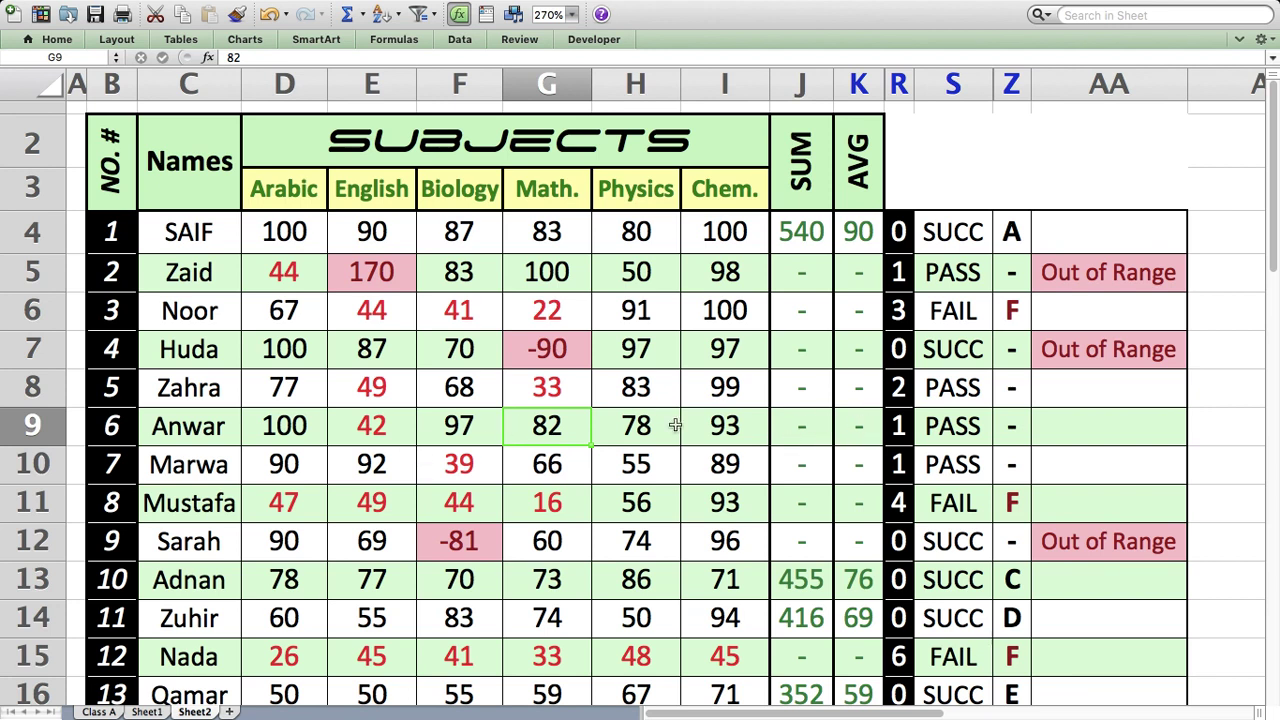
left_click(459, 428)
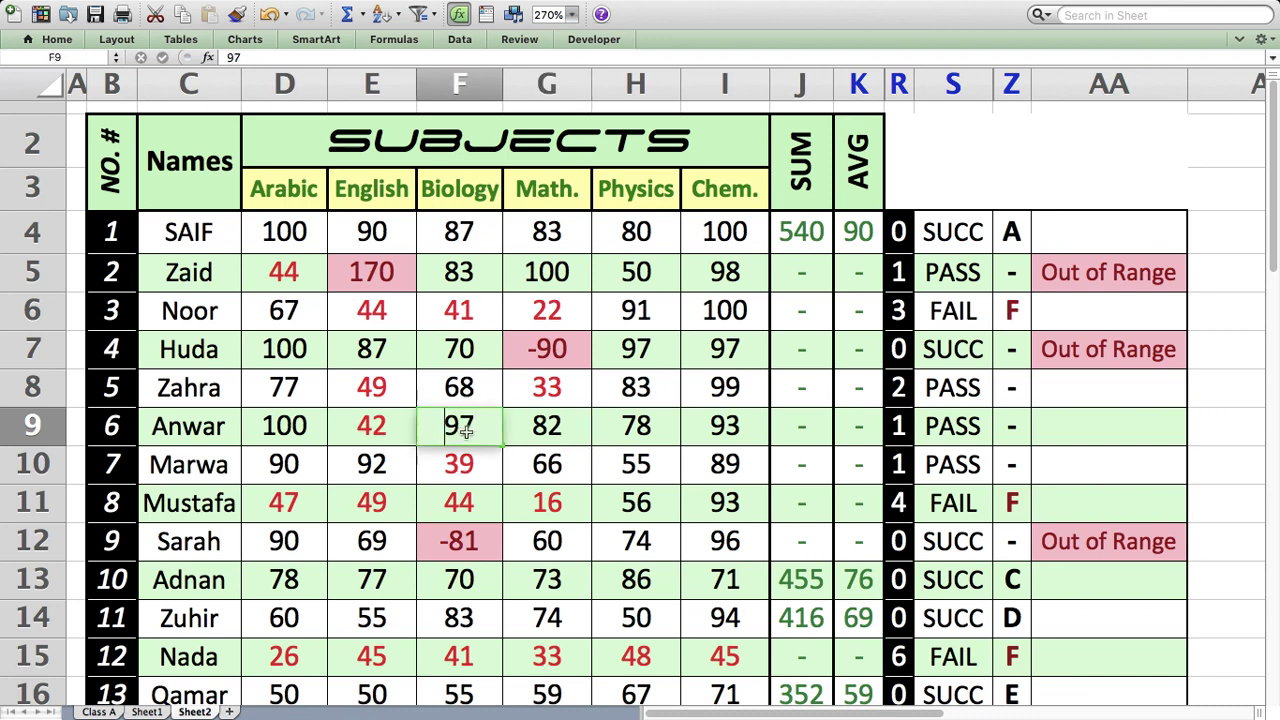
type("33")
key("Return")
Set the Math mark in G9 to 21, then undo and redo that change.
left_click(563, 432)
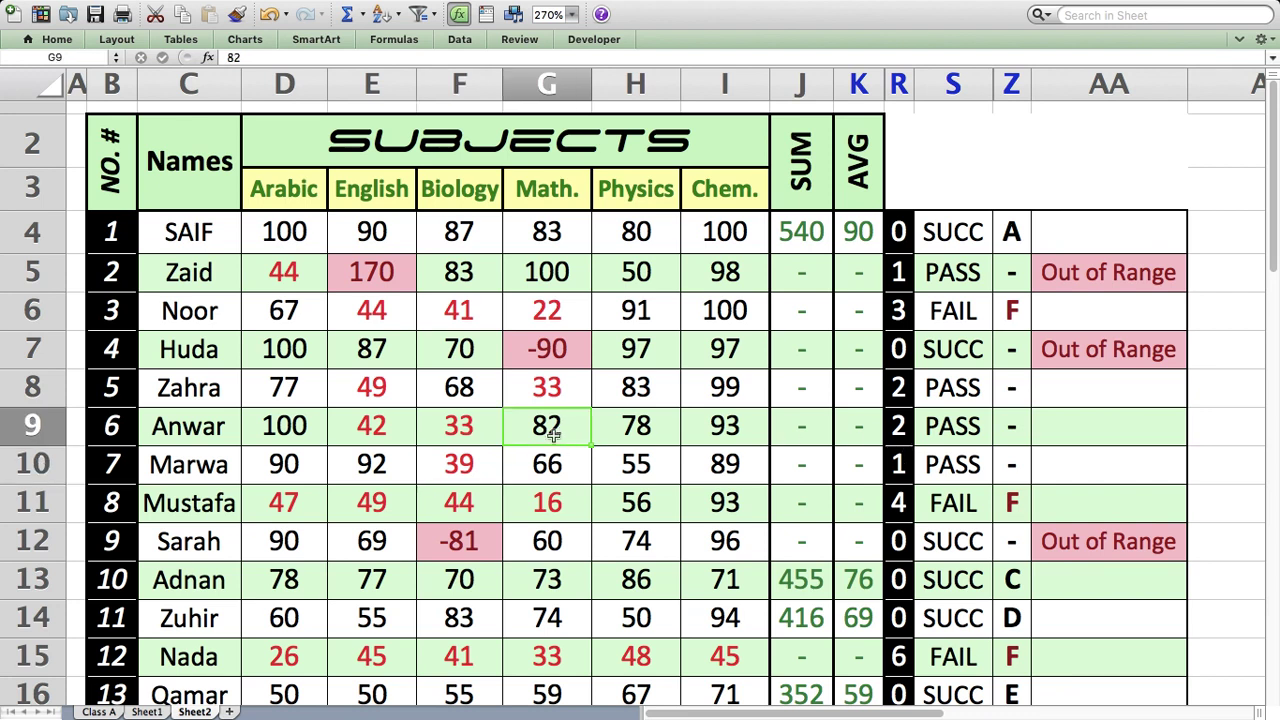
type("21")
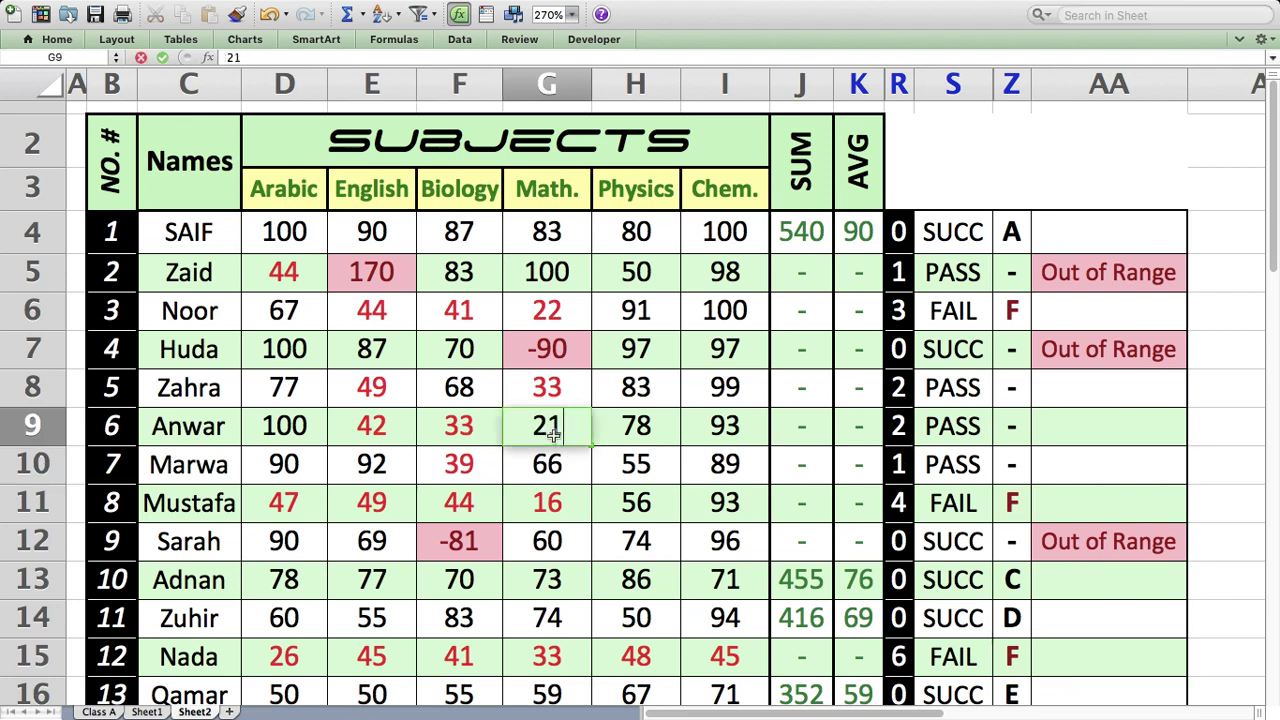
key("Return")
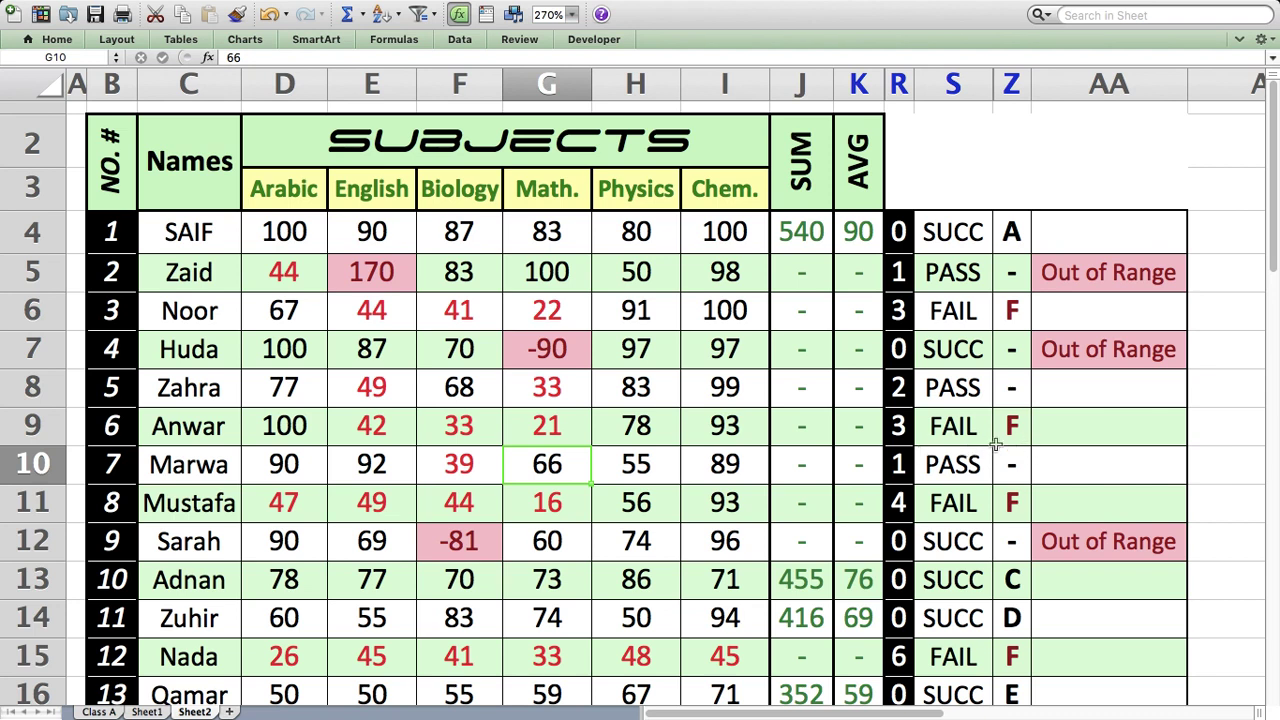
key("super+z")
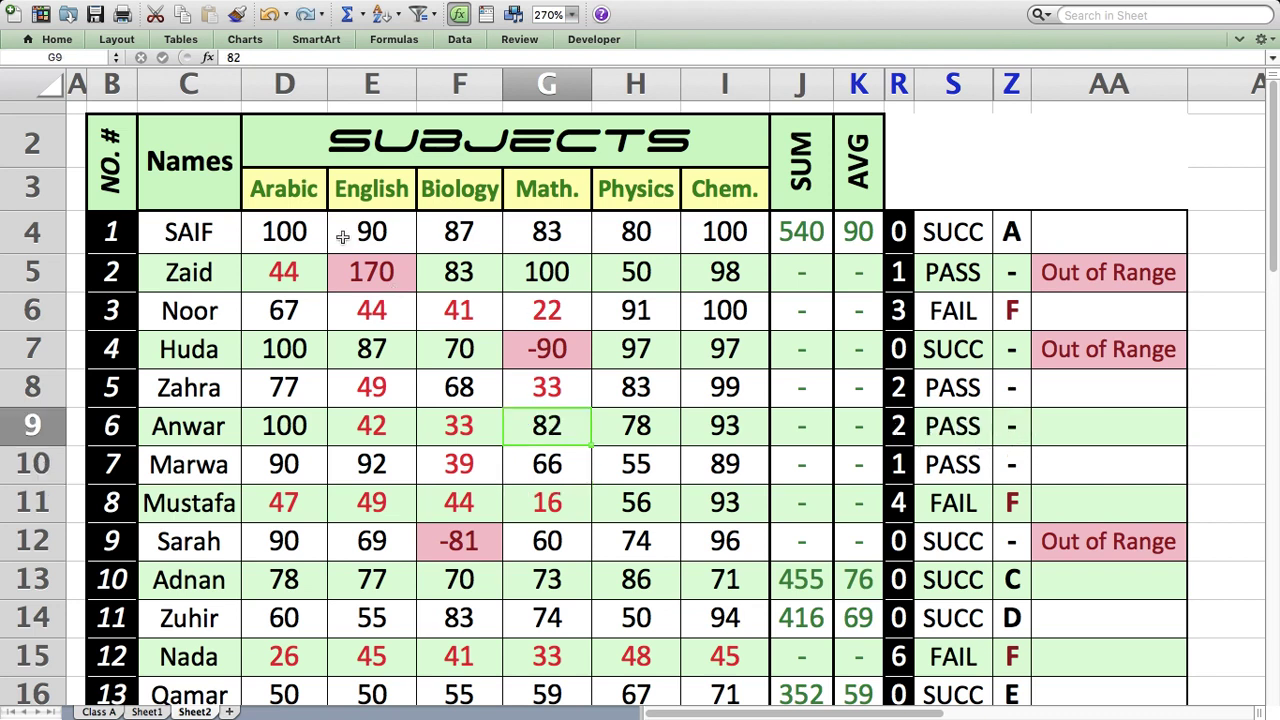
left_click(307, 15)
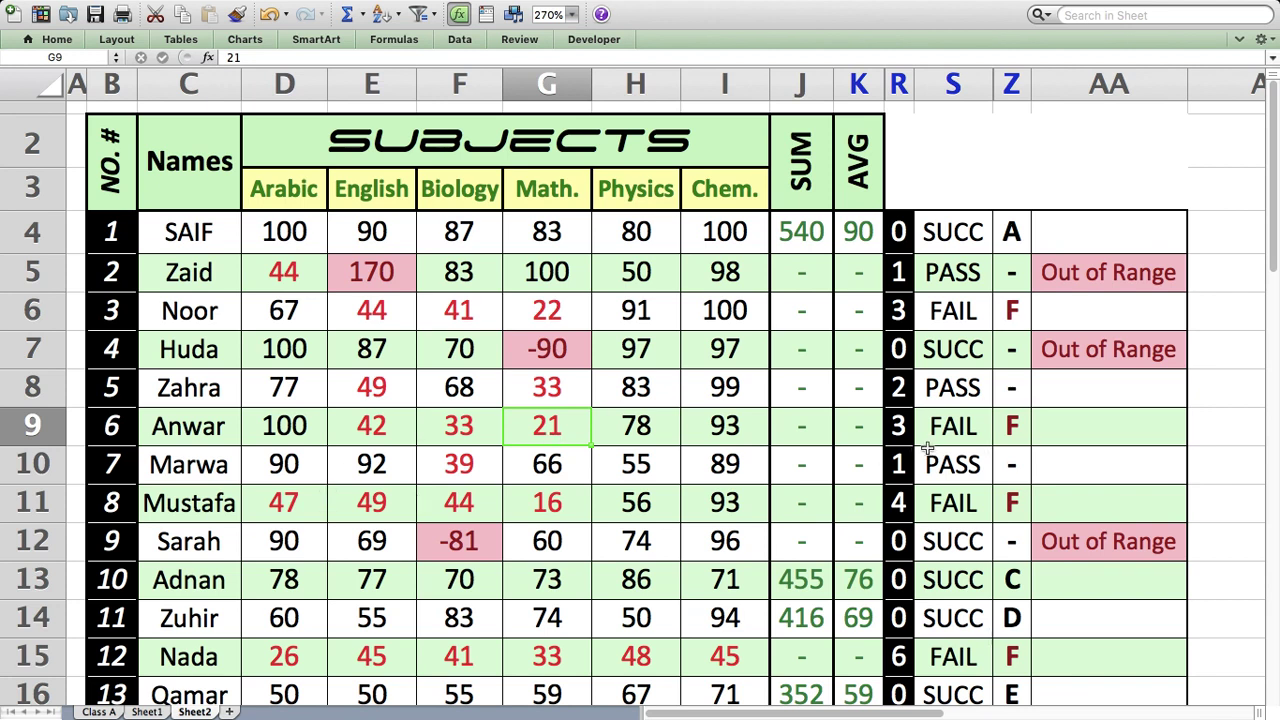
Set the English, Biology and Math marks in row 9 to 80, 69 and 100.
left_click(373, 428)
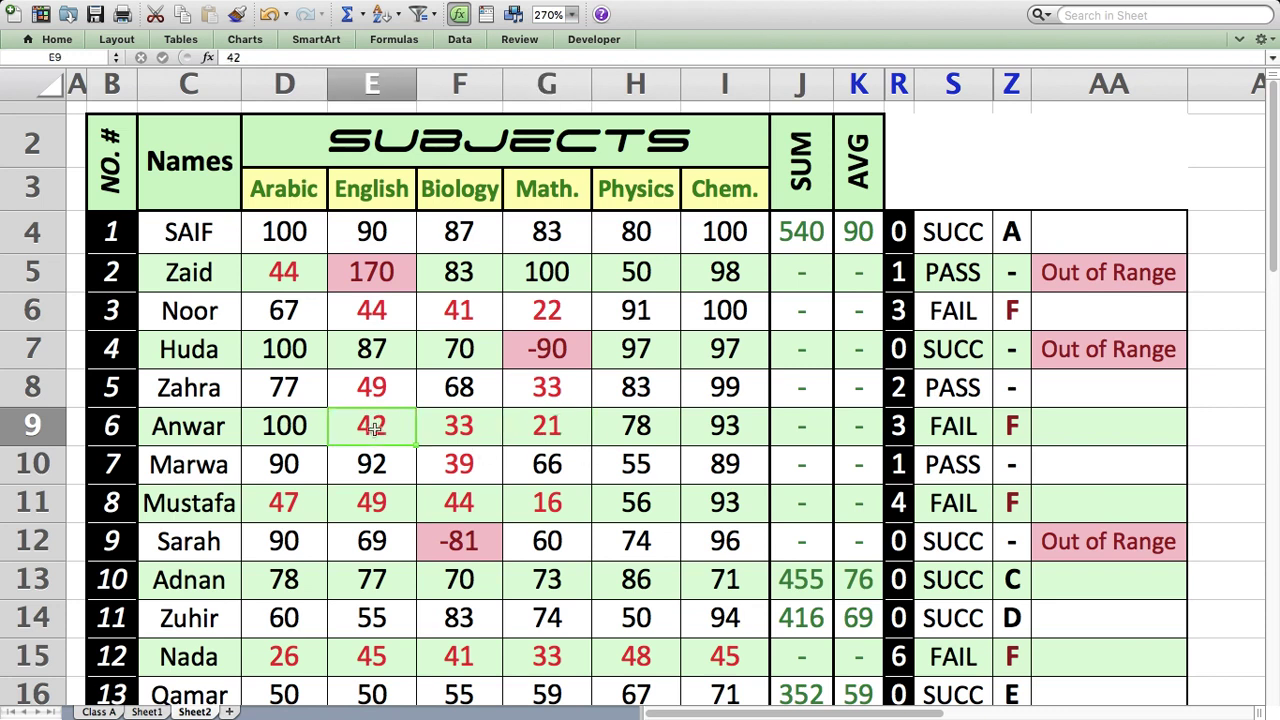
type("80")
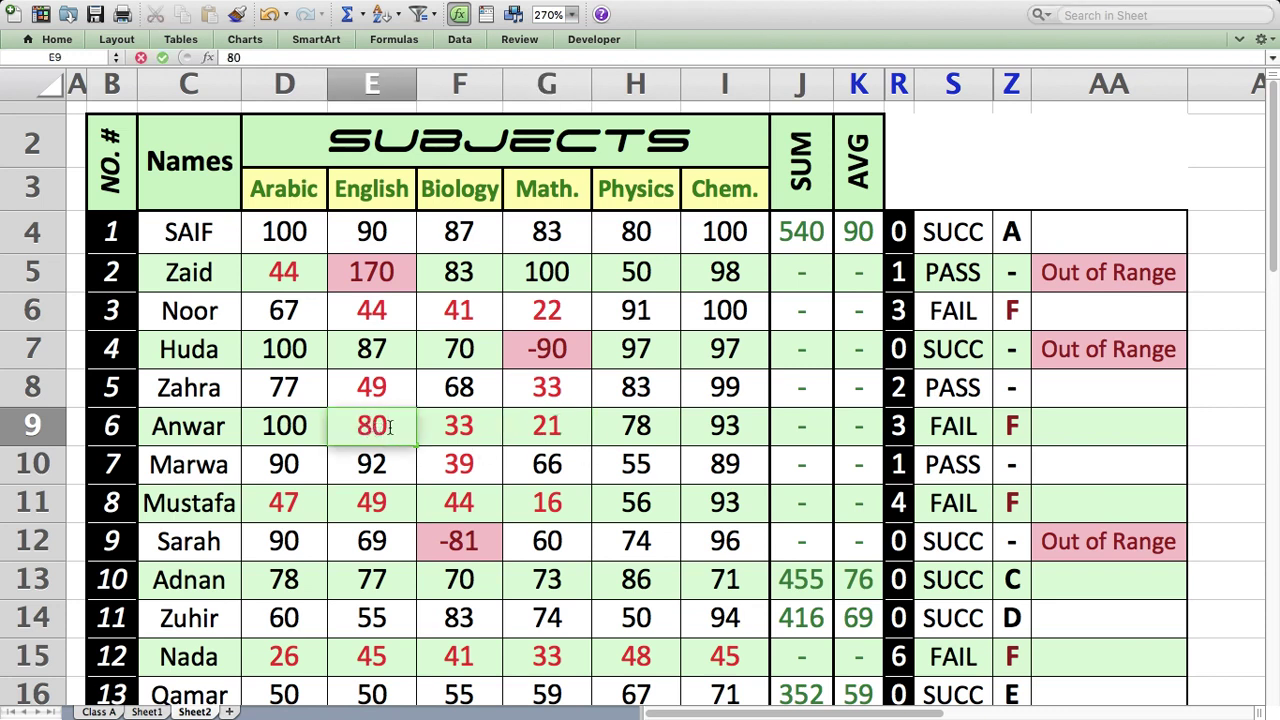
key("Return")
left_click(464, 428)
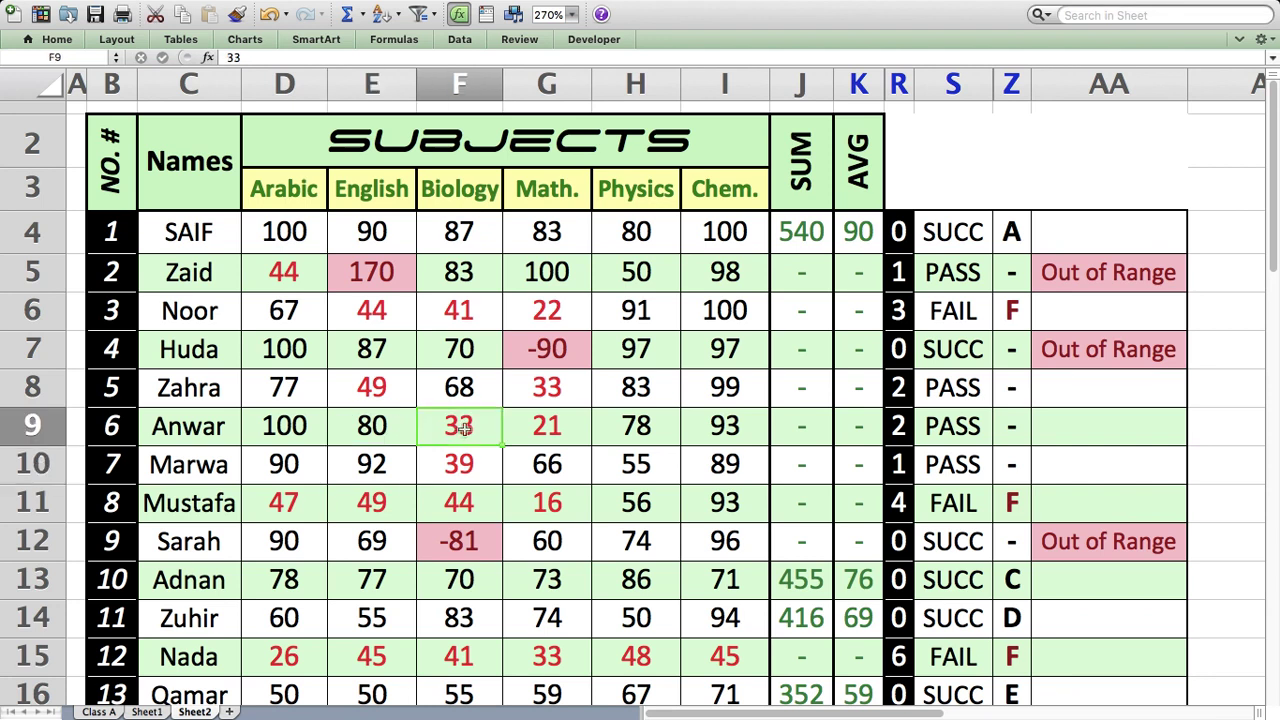
type("69")
key("Return")
left_click(534, 436)
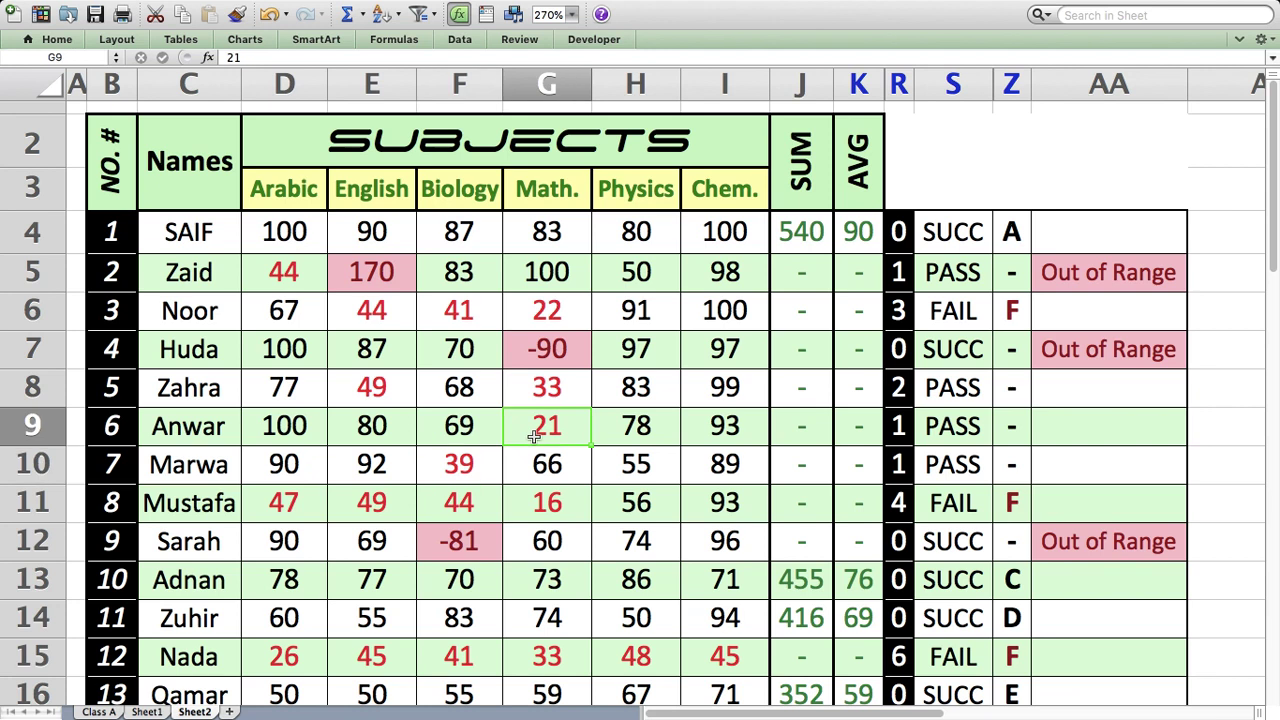
type("100")
key("Return")
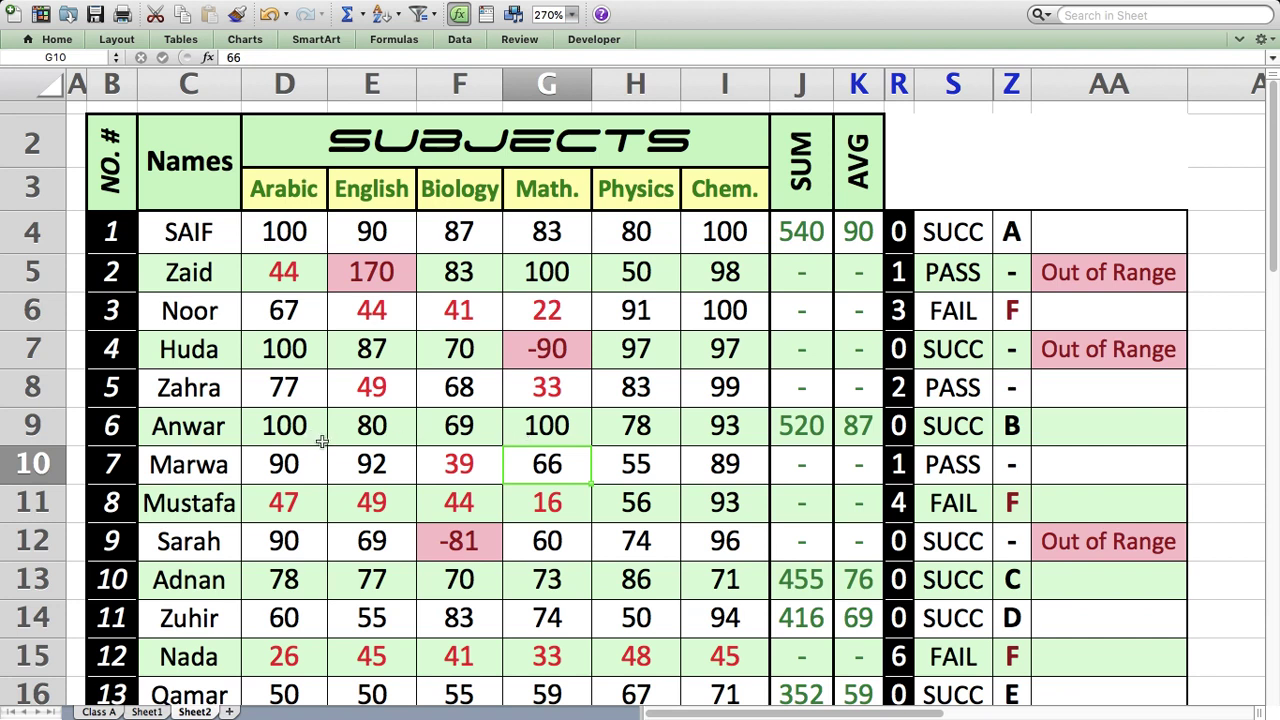
Examine the row 9 marks in D9:I9 and the condition, sum and fallback arguments of the IF formula in J9.
left_click_drag(294, 430, 703, 425)
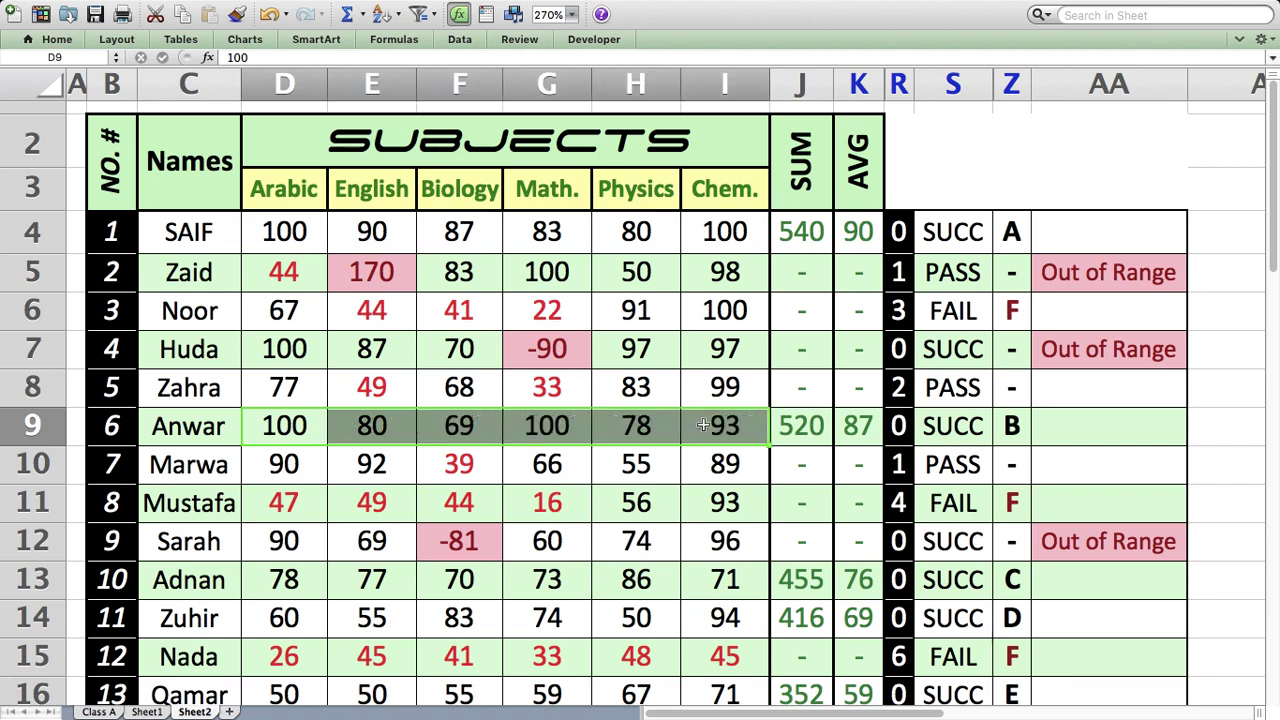
left_click(646, 427)
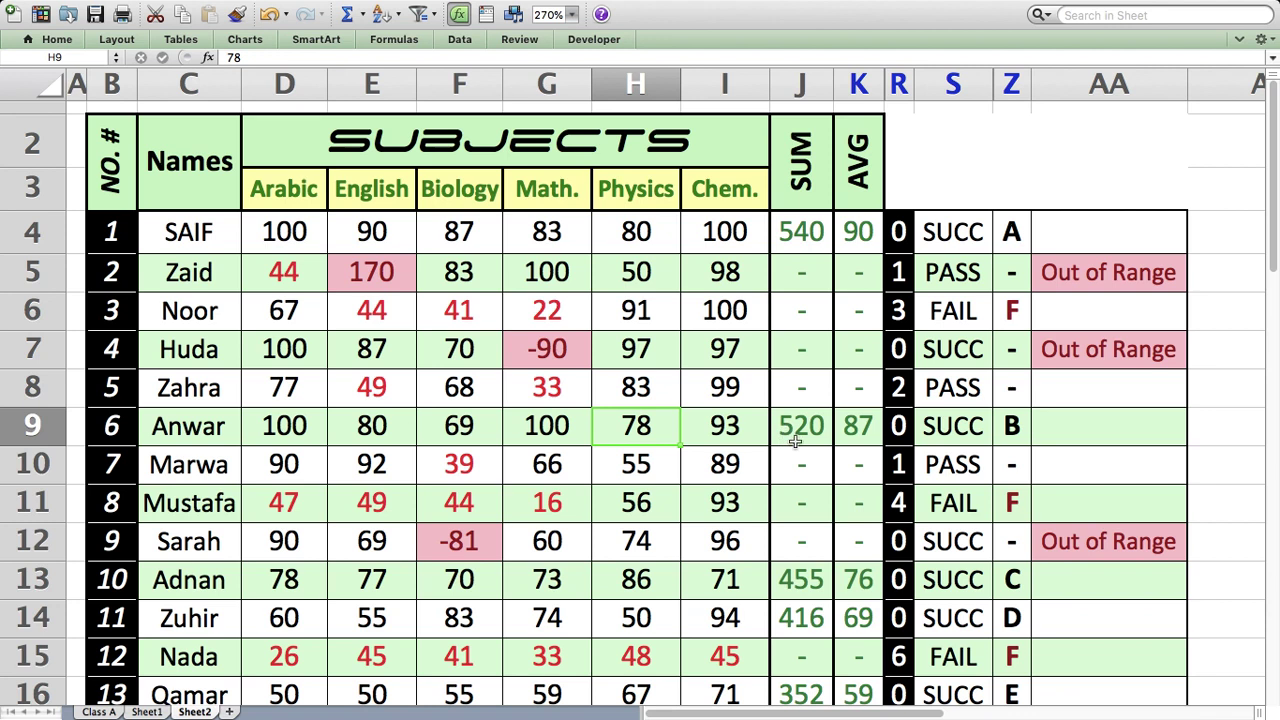
left_click(583, 433)
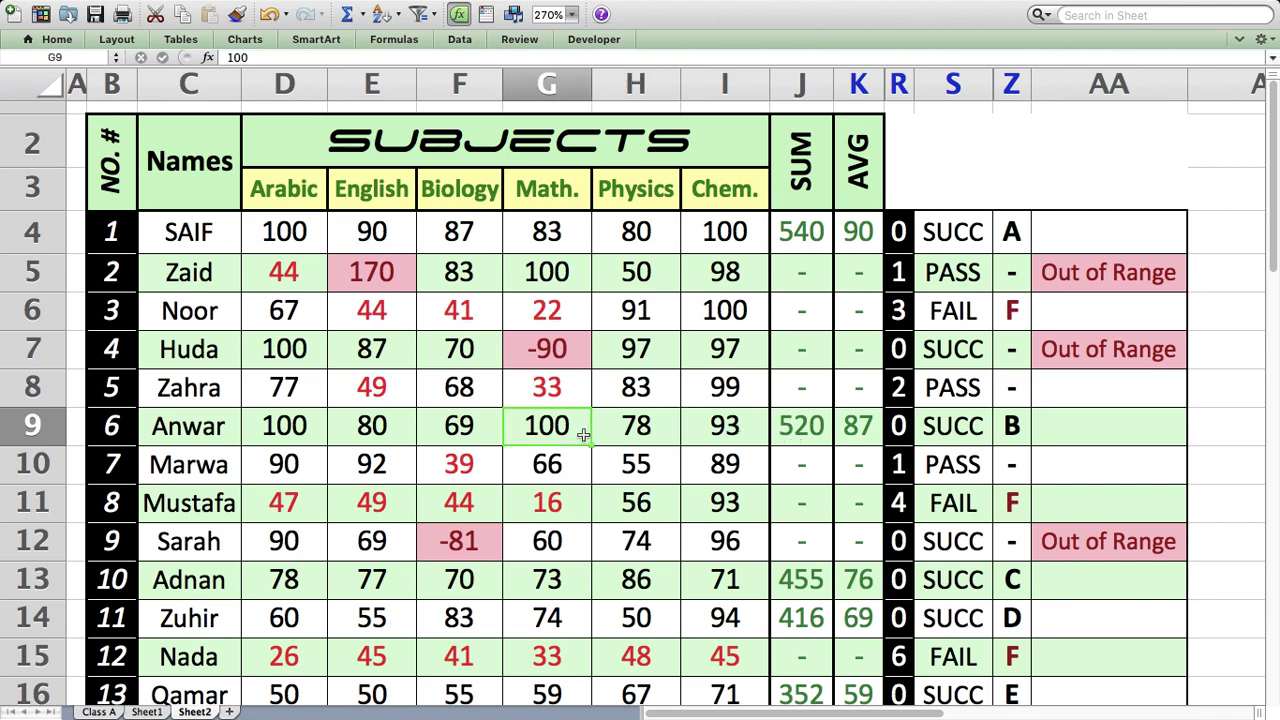
left_click_drag(286, 430, 722, 435)
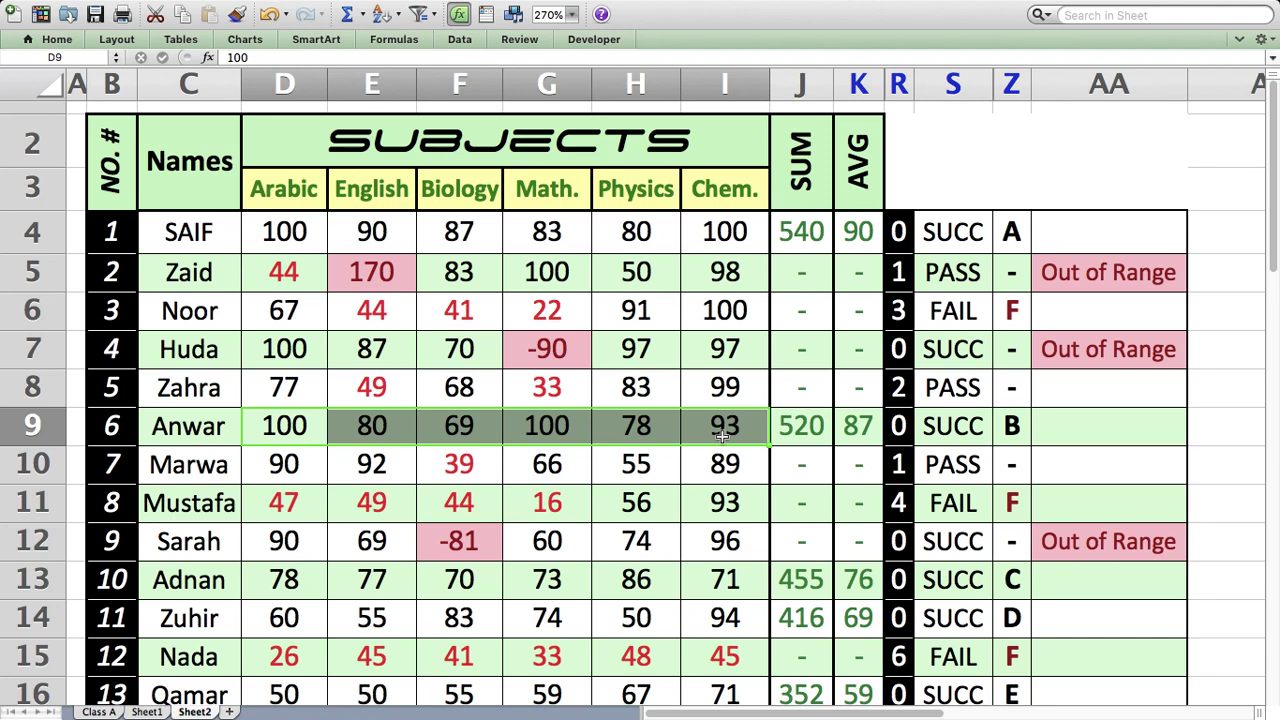
left_click(630, 440)
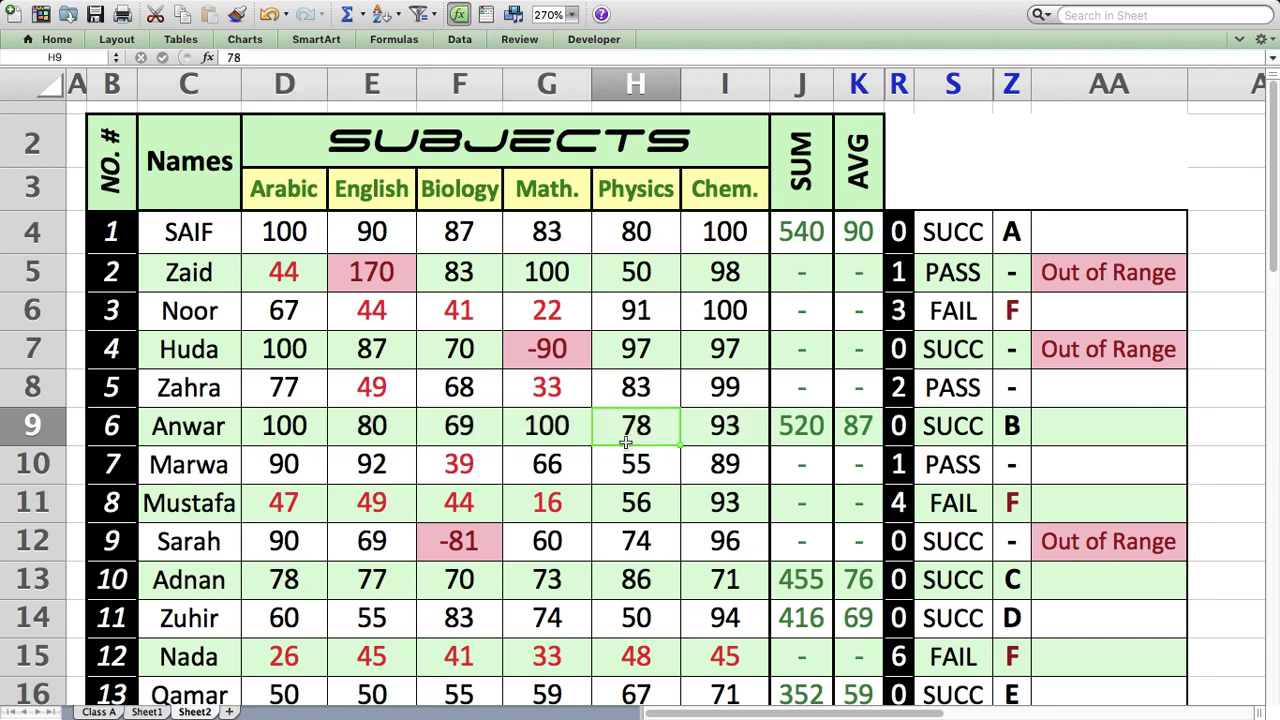
double_click(801, 433)
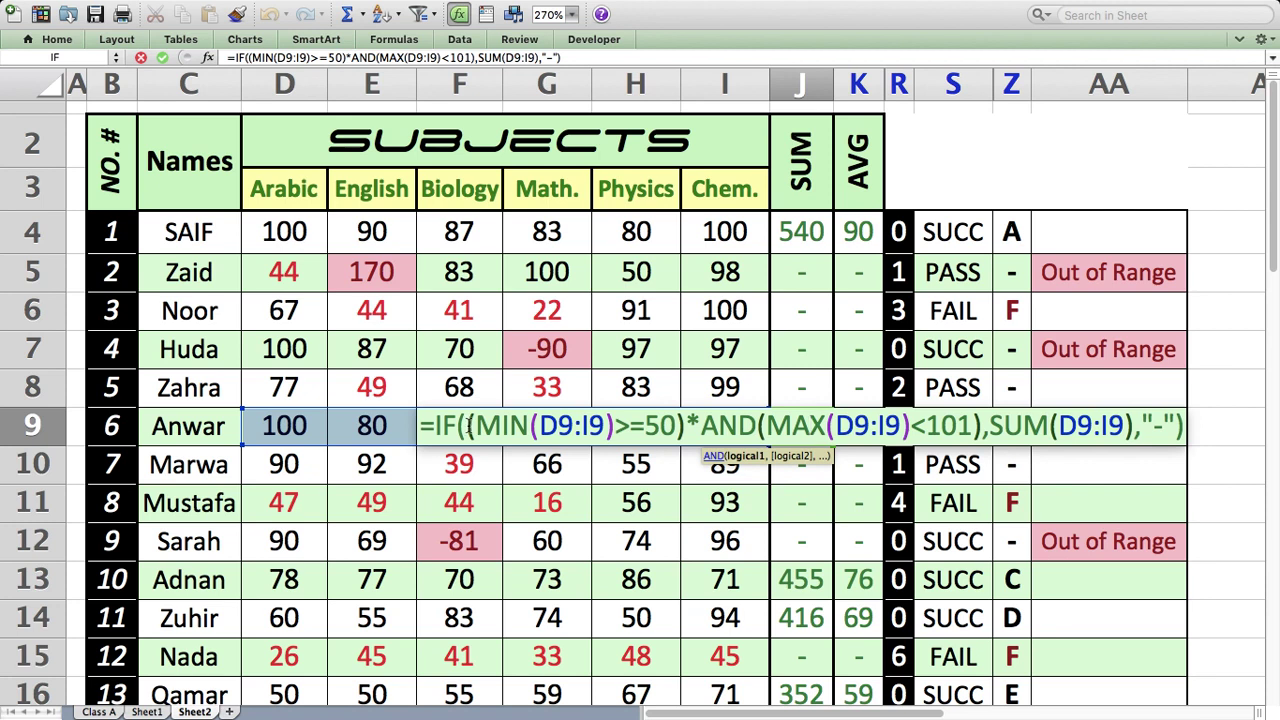
left_click(984, 421)
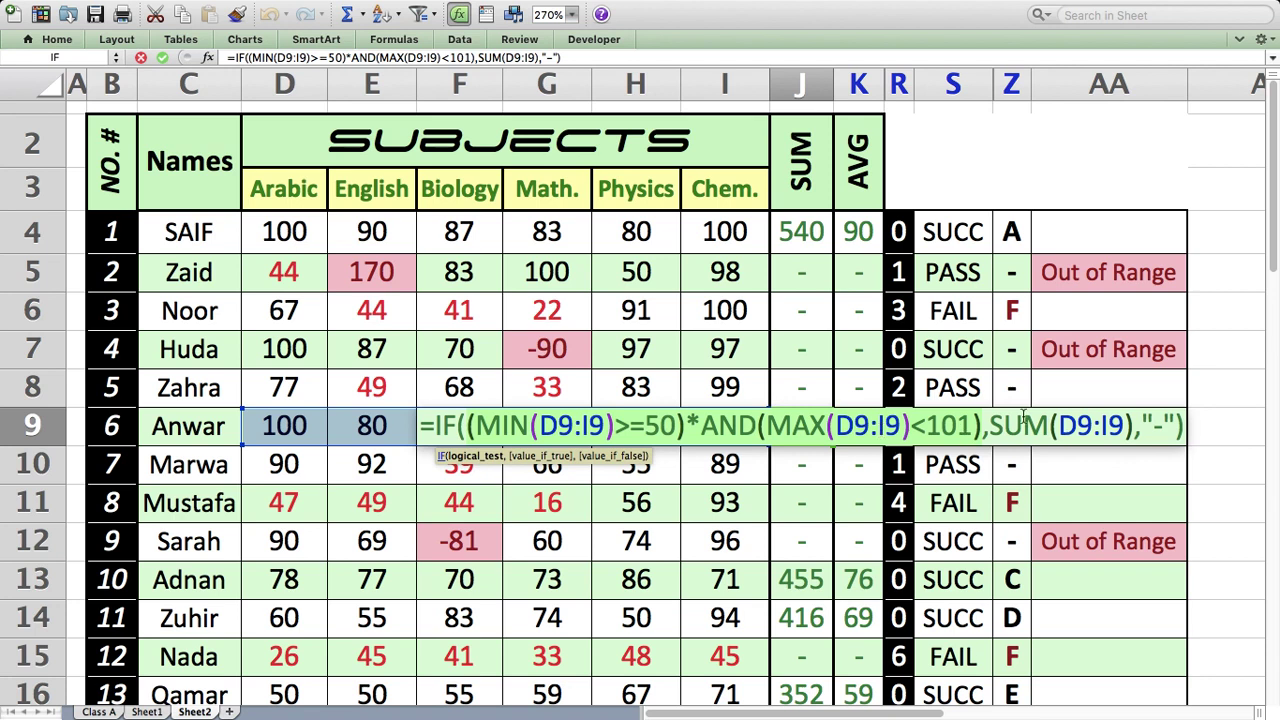
left_click(1131, 425)
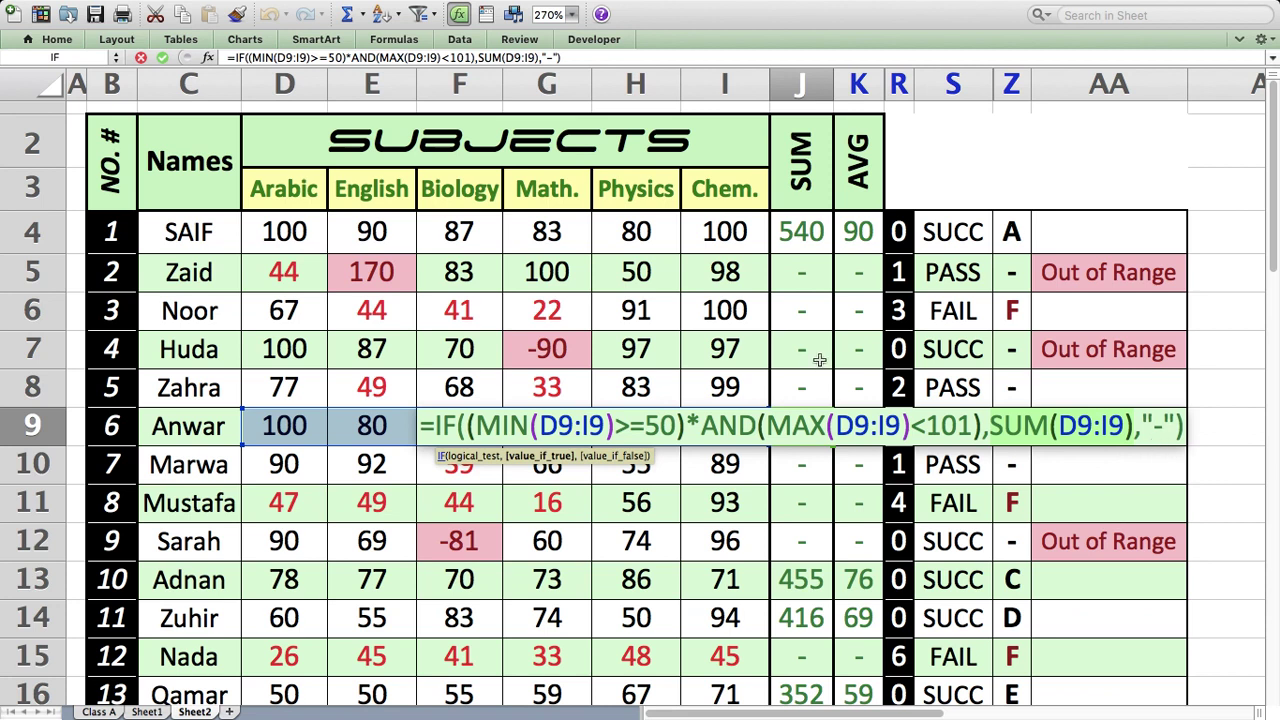
left_click(1156, 426)
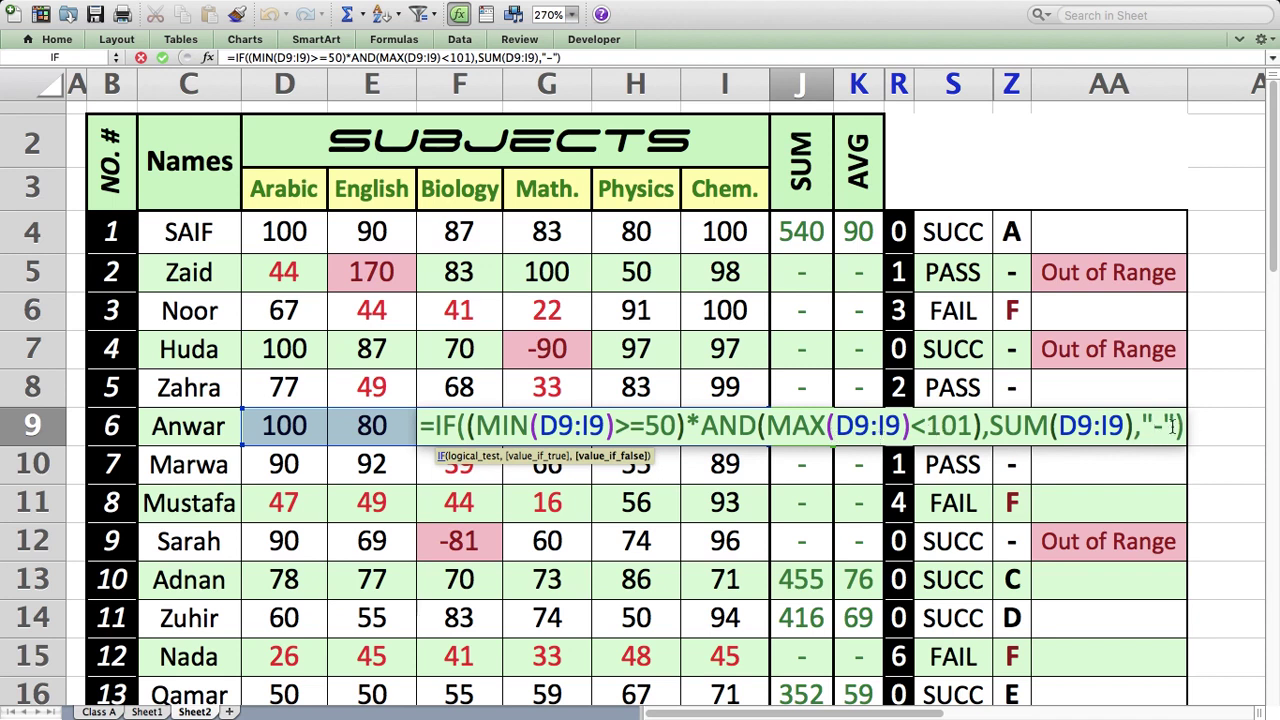
key("Return")
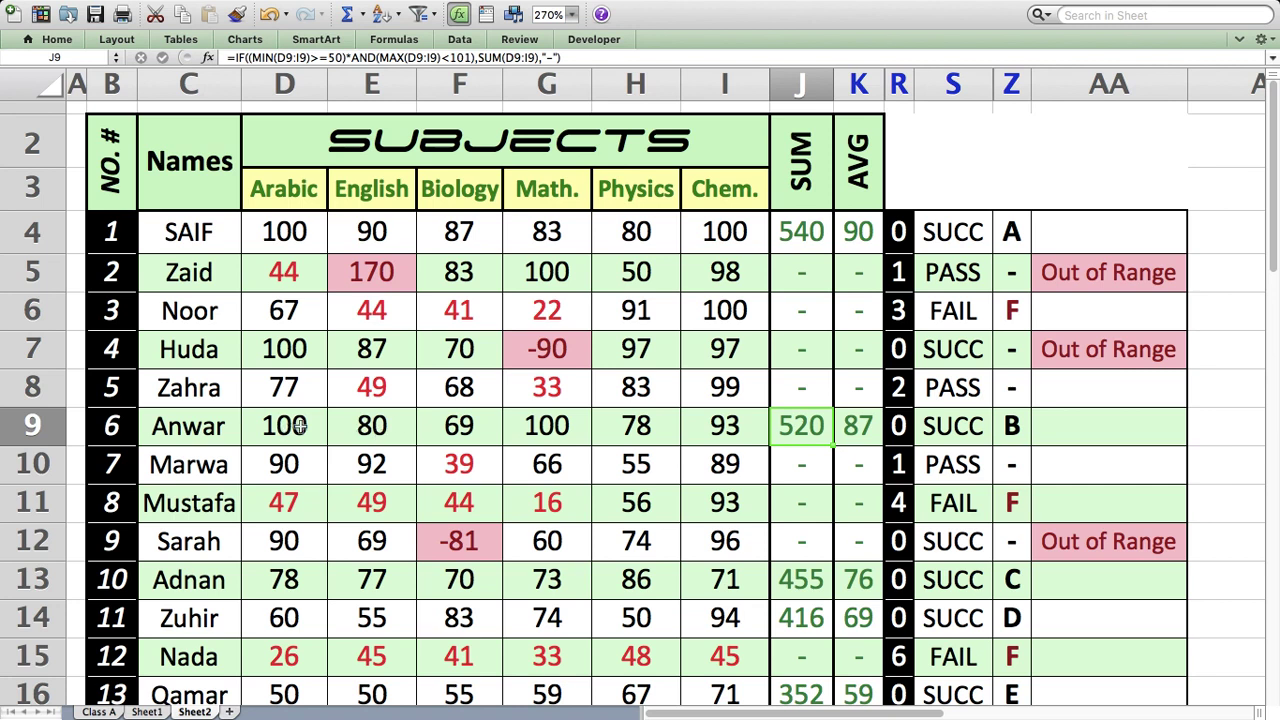
Try an out-of-range Chemistry mark of 193 in I9 and undo it.
left_click(724, 427)
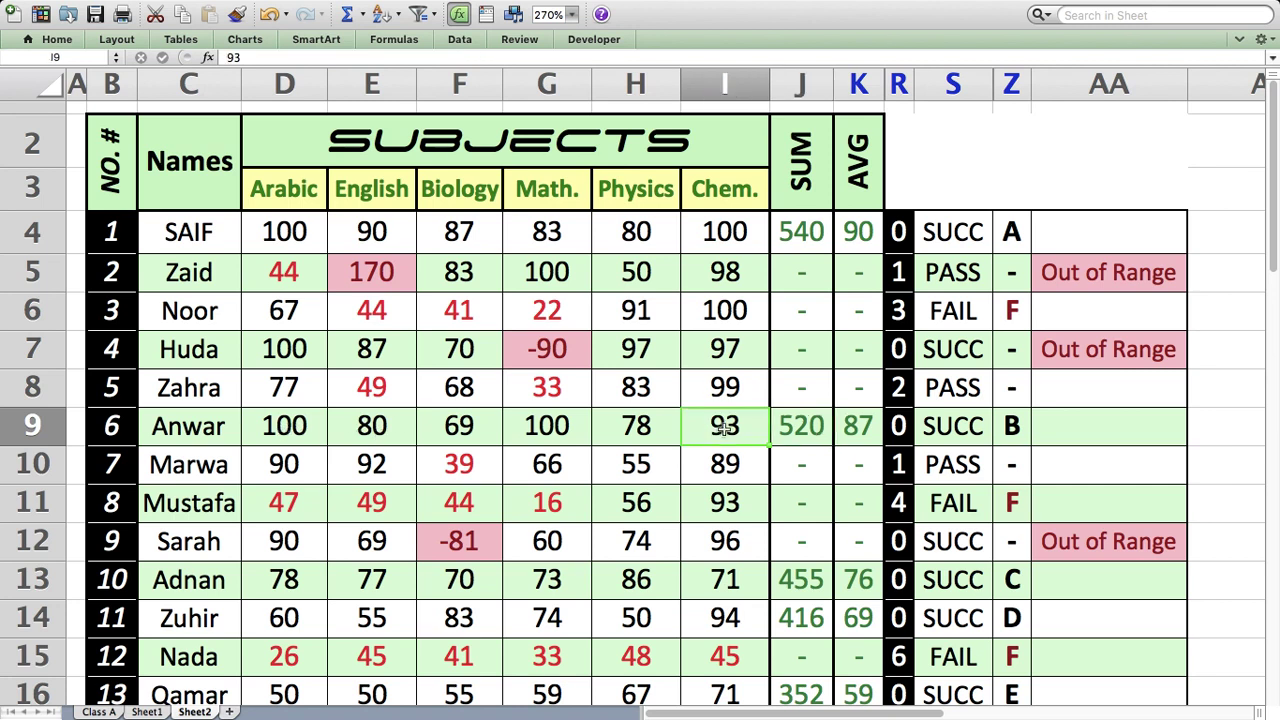
double_click(724, 427)
left_click(704, 424)
type("1")
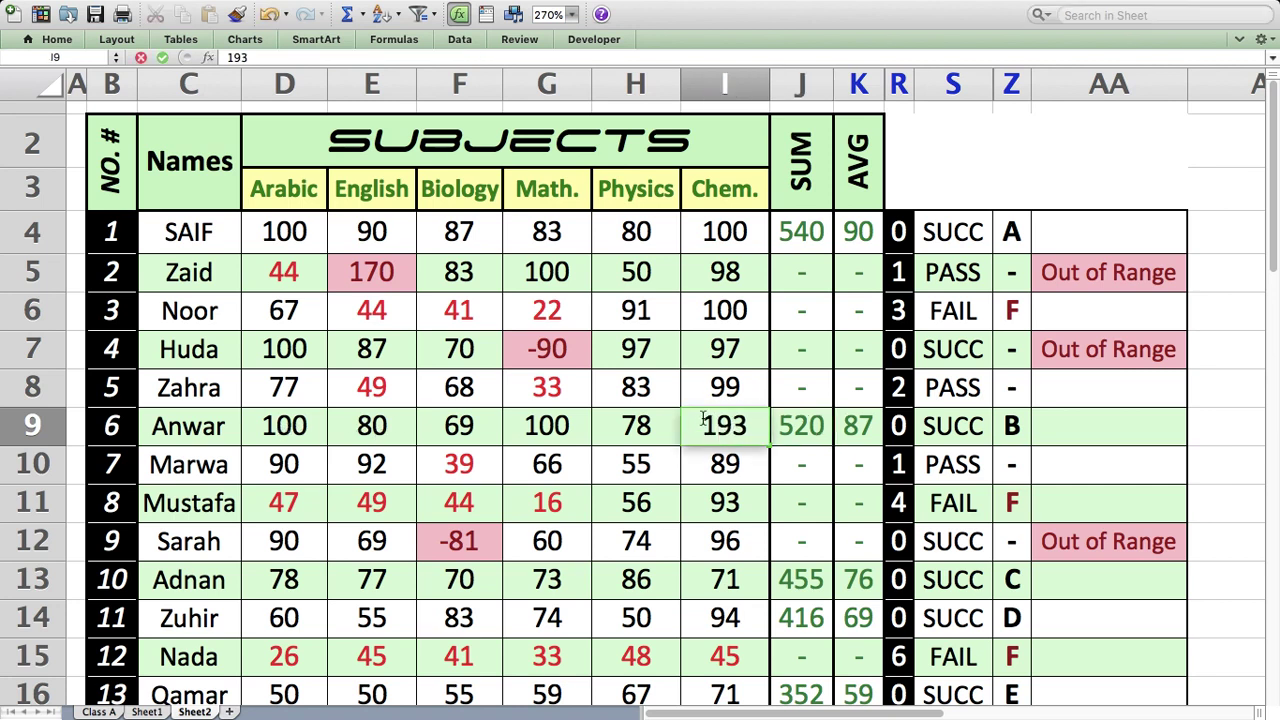
key("Return")
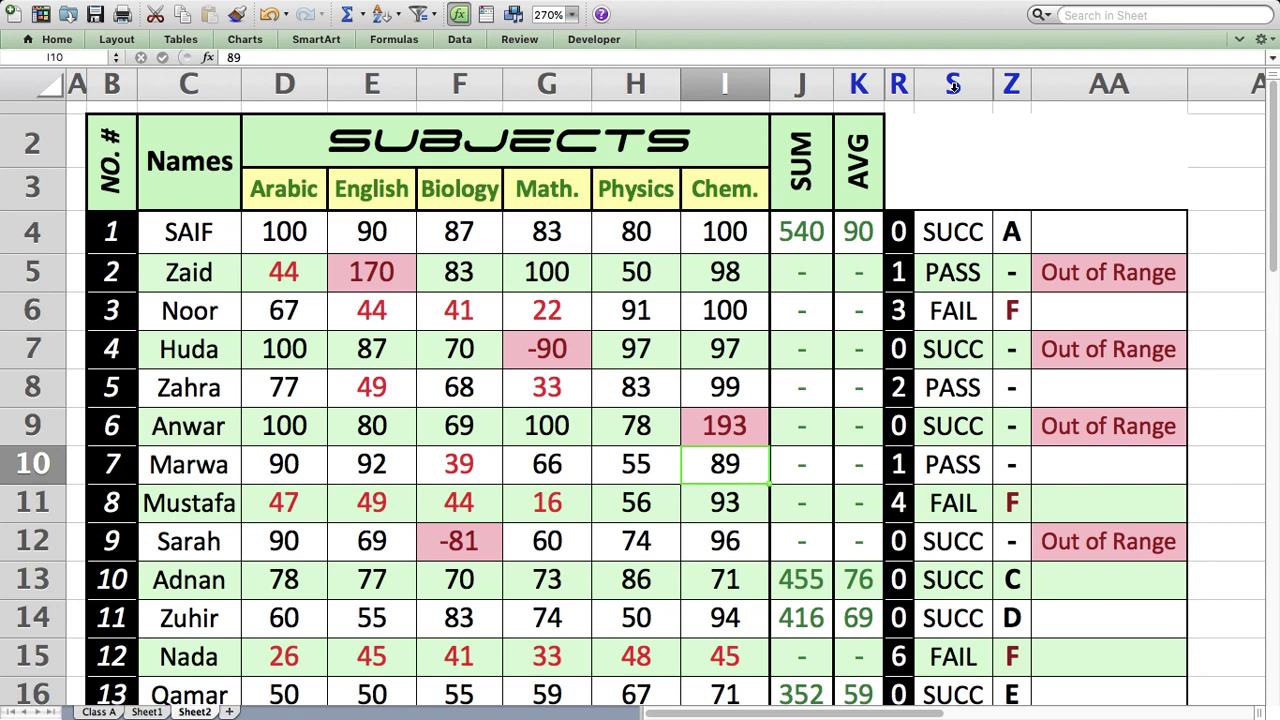
key("super+z")
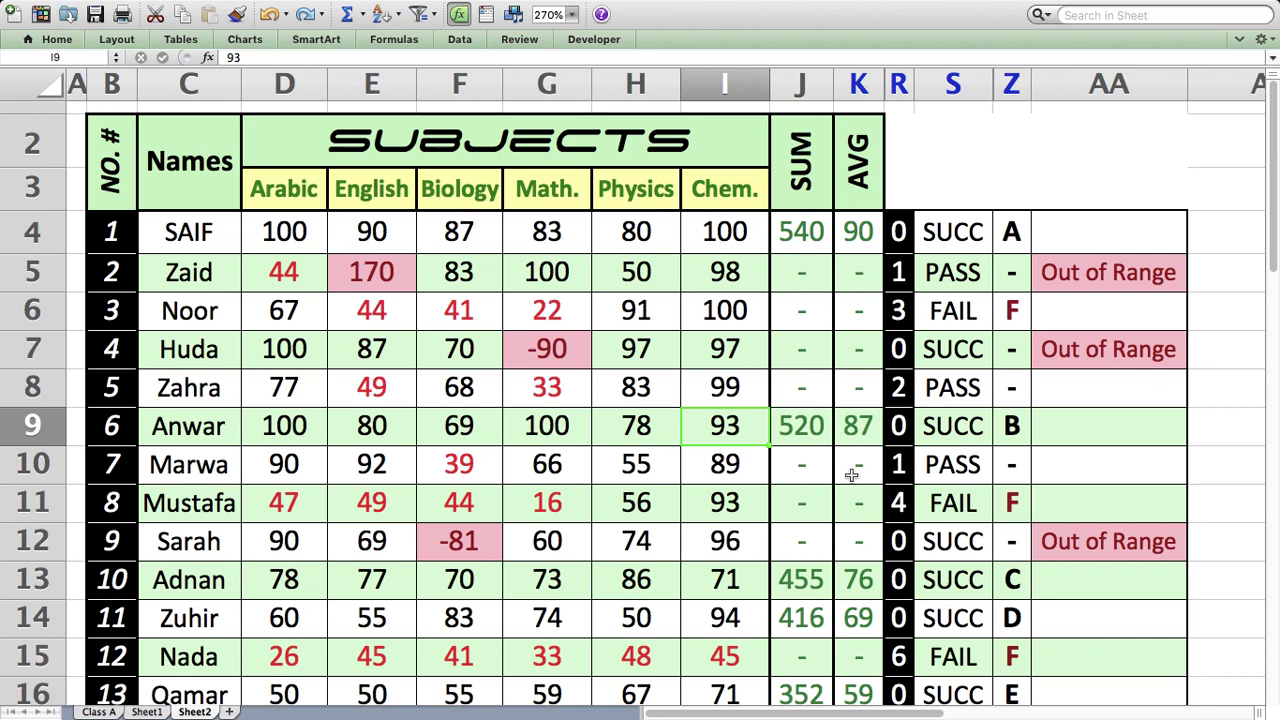
Set the Biology mark in F9 to 40.
left_click(455, 428)
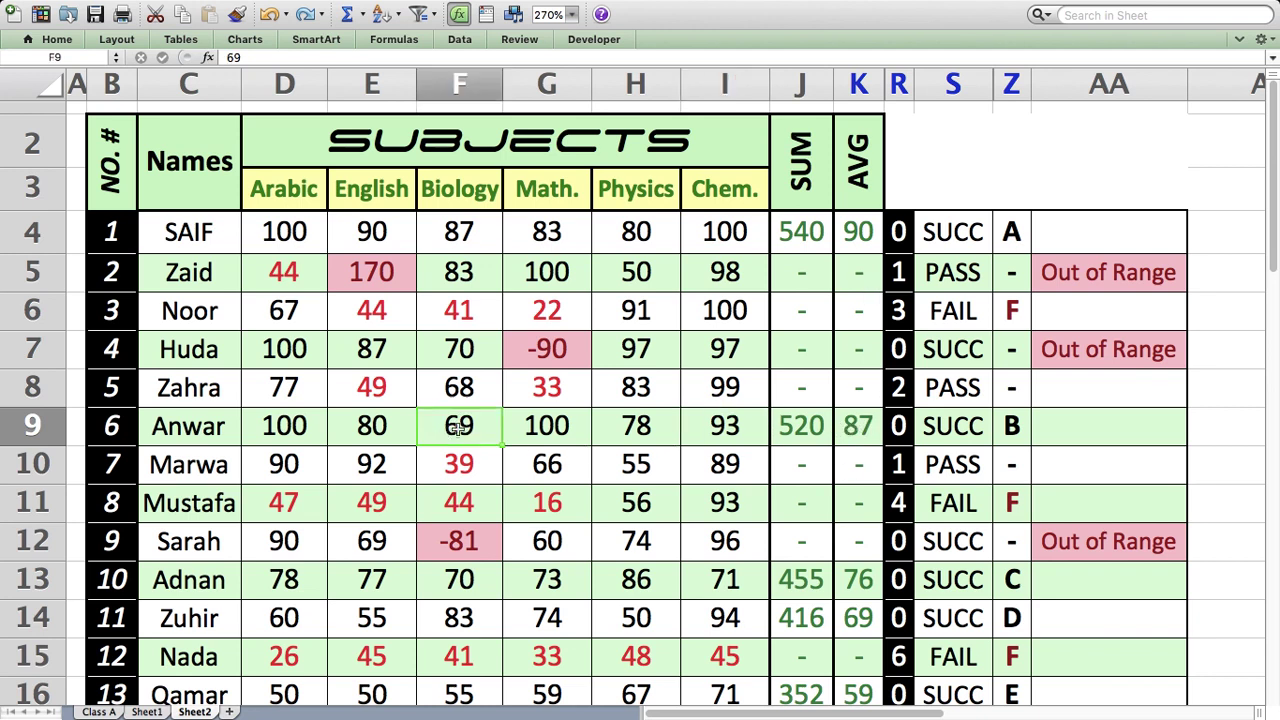
type("5")
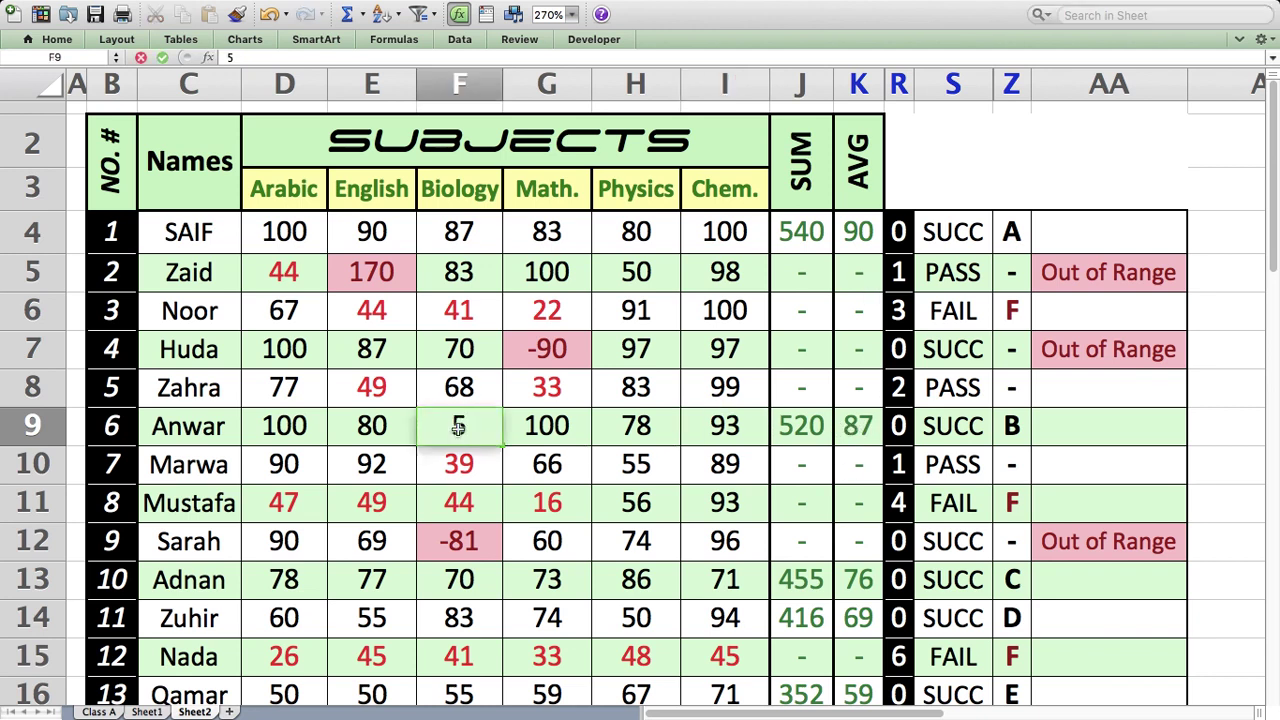
key("BackSpace")
type("40")
key("Return")
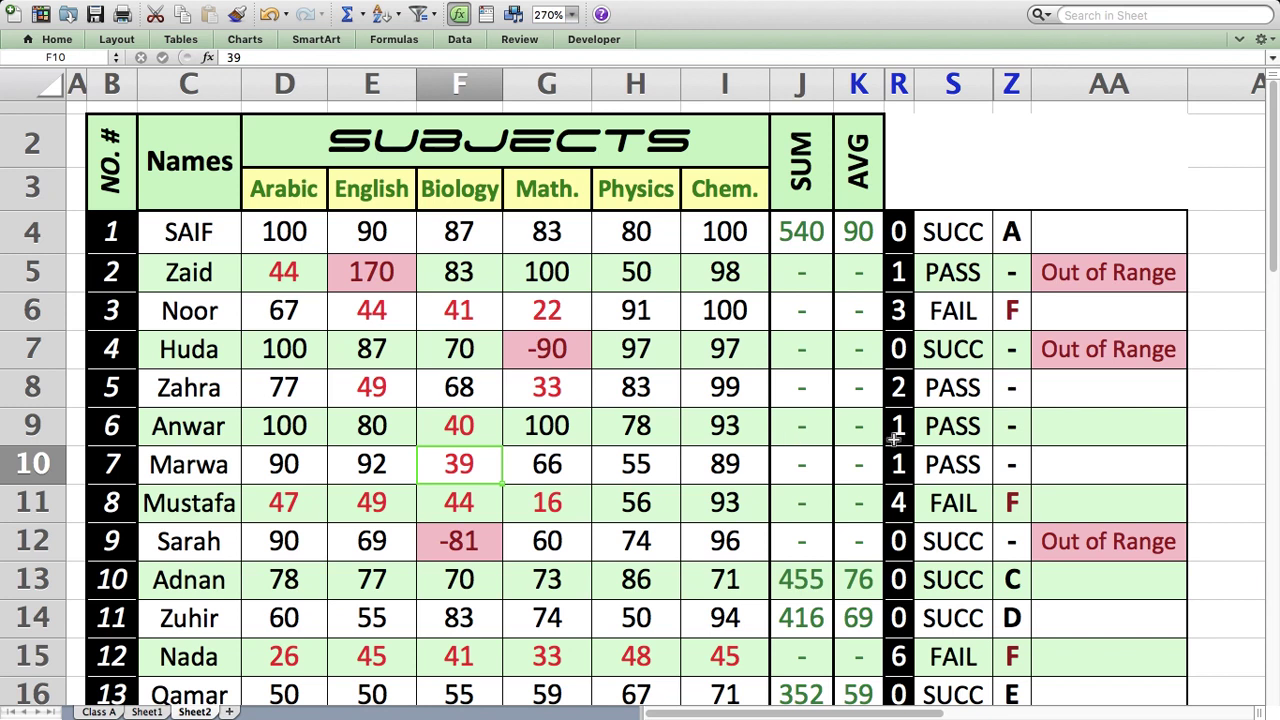
Inspect the SUM column's formula in J9 against the failing Biology mark, leaving the formula as it is.
left_click(802, 430)
double_click(802, 430)
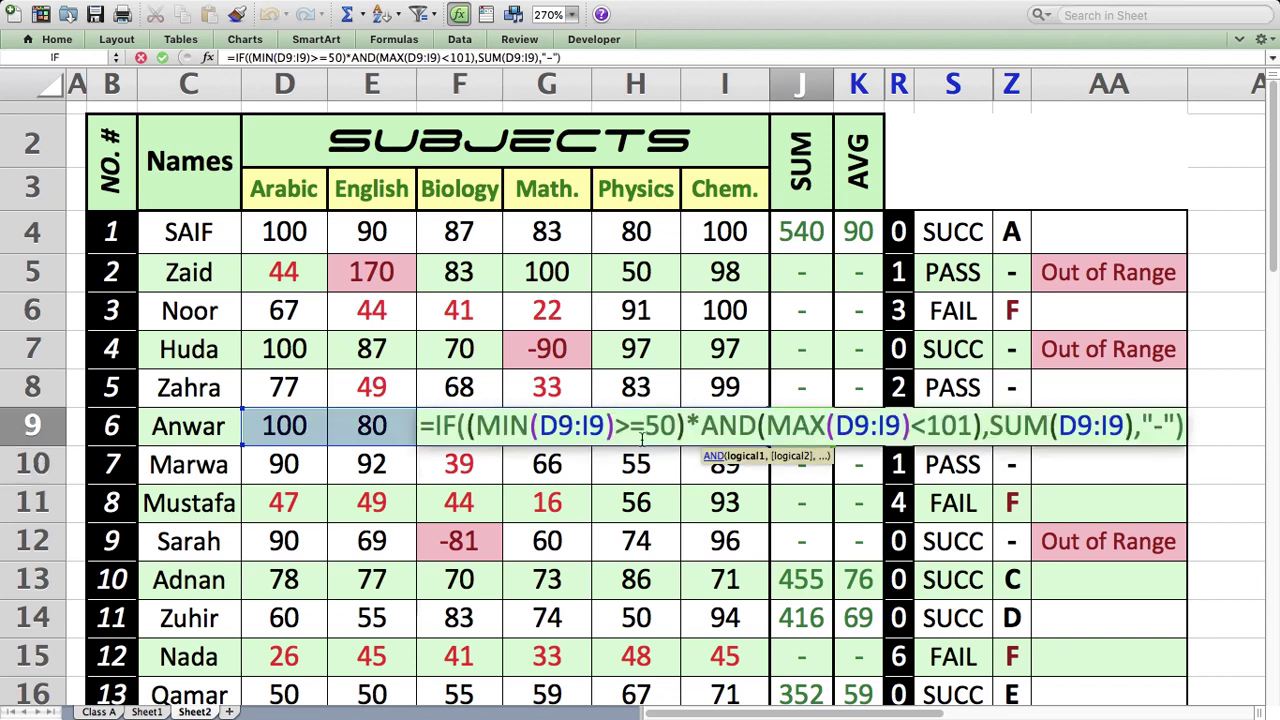
key("Escape")
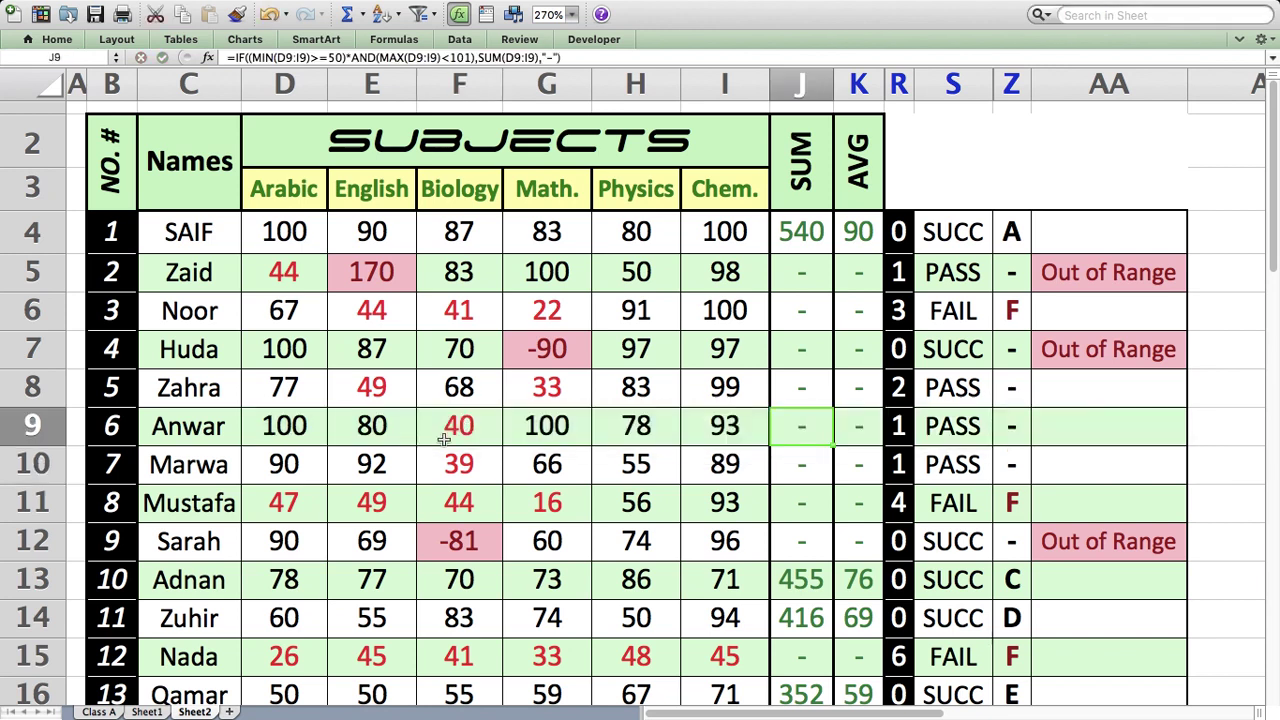
double_click(806, 432)
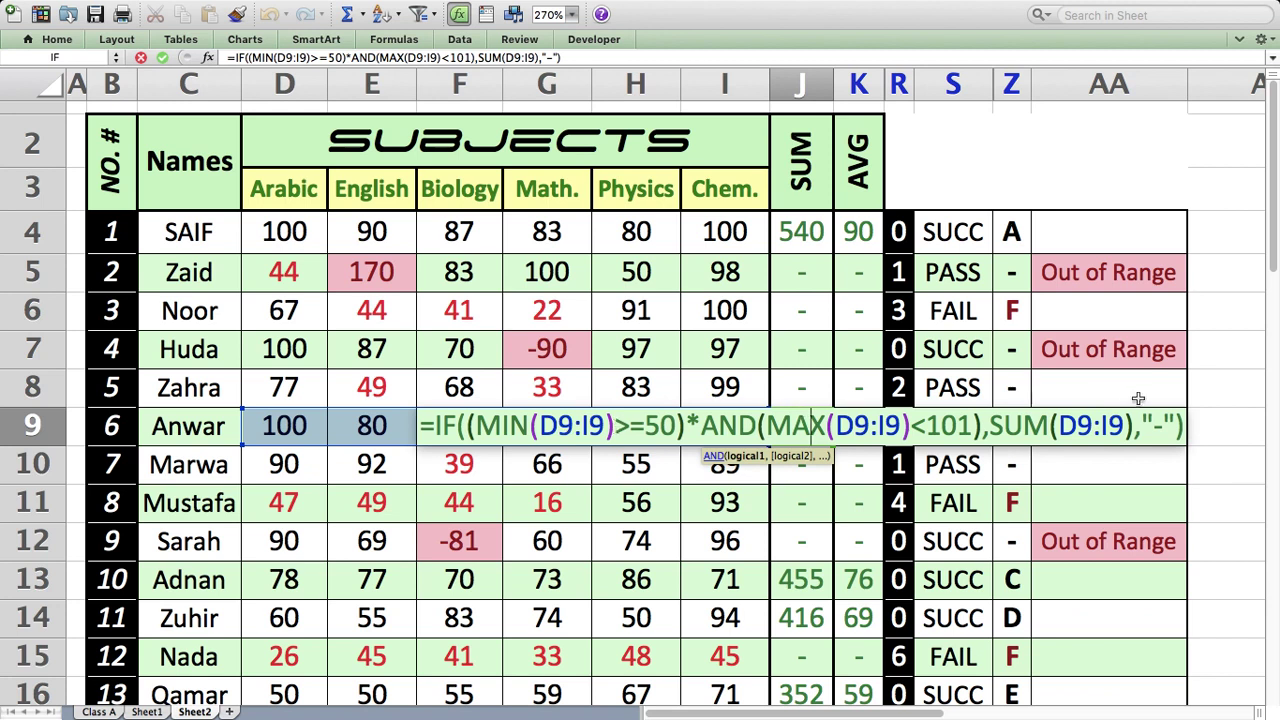
key("Return")
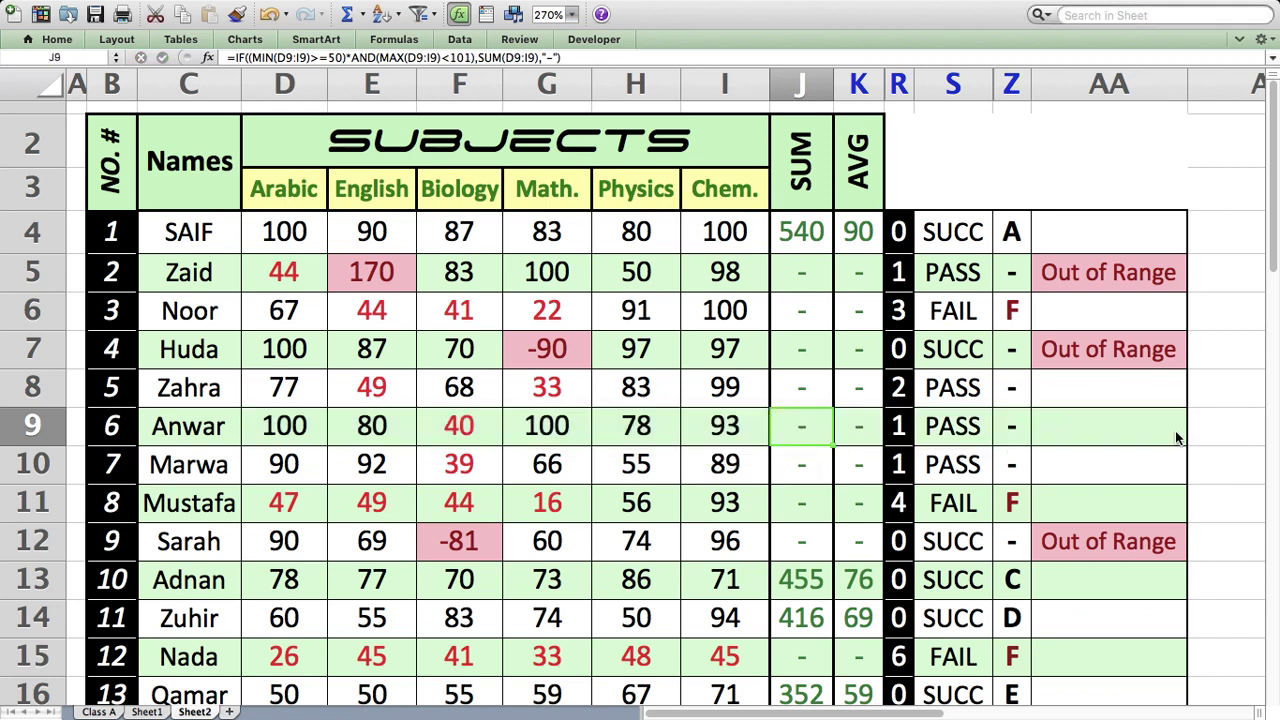
left_click(810, 430)
Inspect the AVG column's formula in K9, including the digits argument of its ROUND function.
double_click(859, 436)
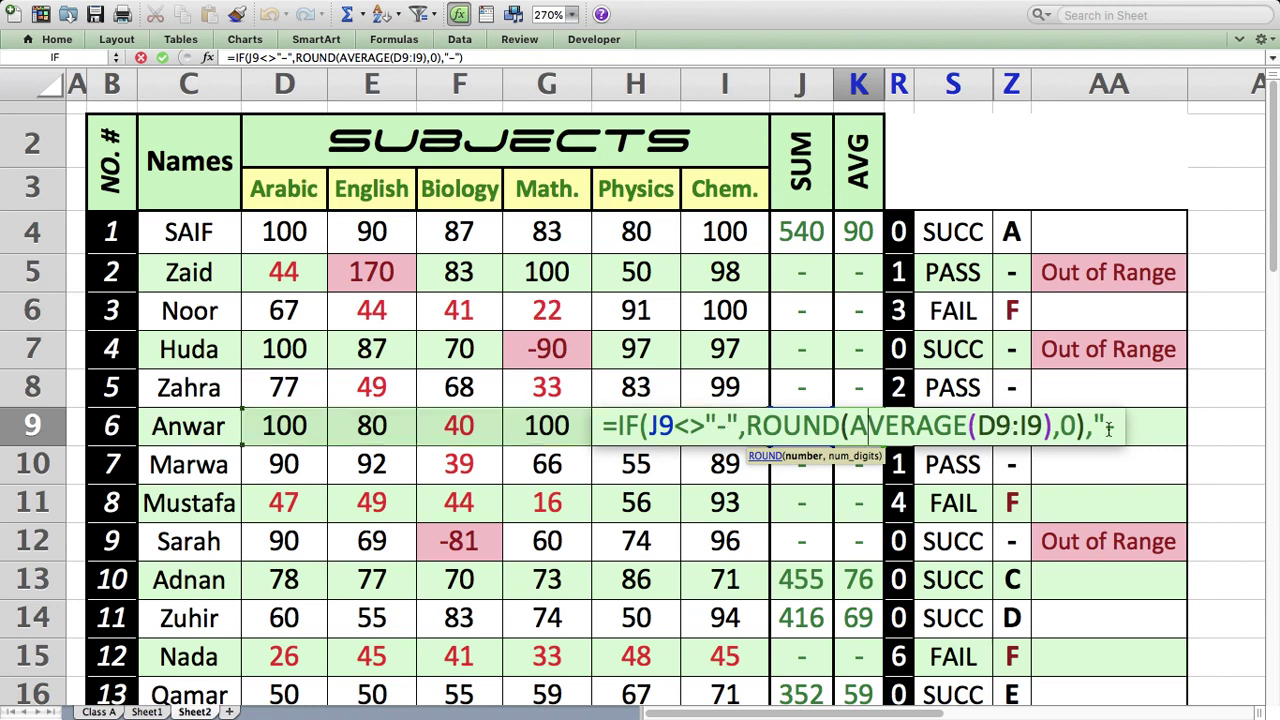
double_click(1069, 425)
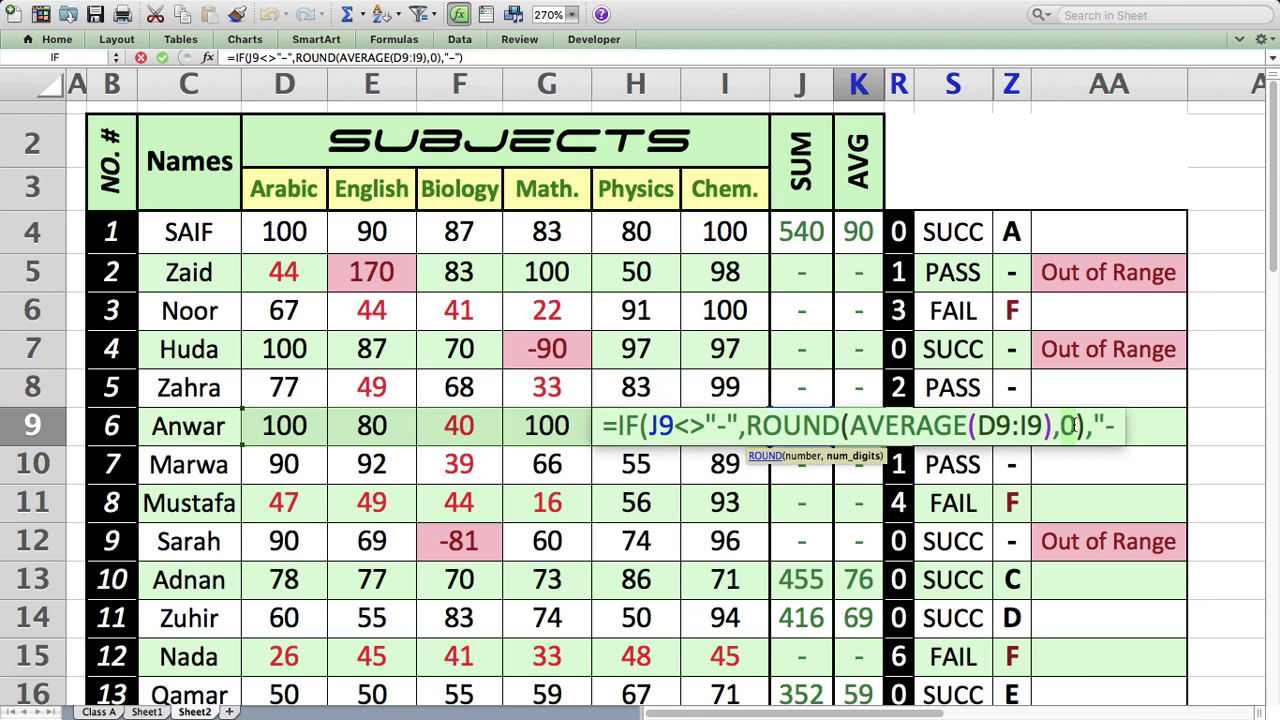
key("Escape")
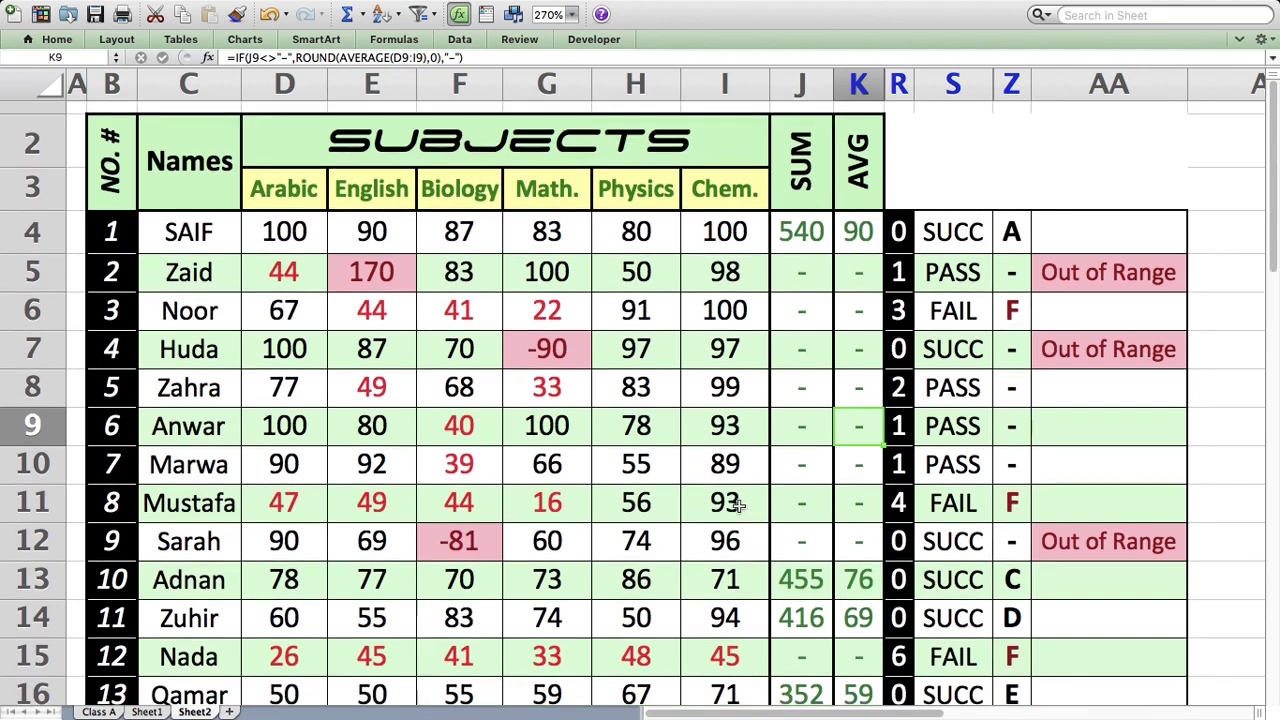
scroll(736, 505, "down", 5)
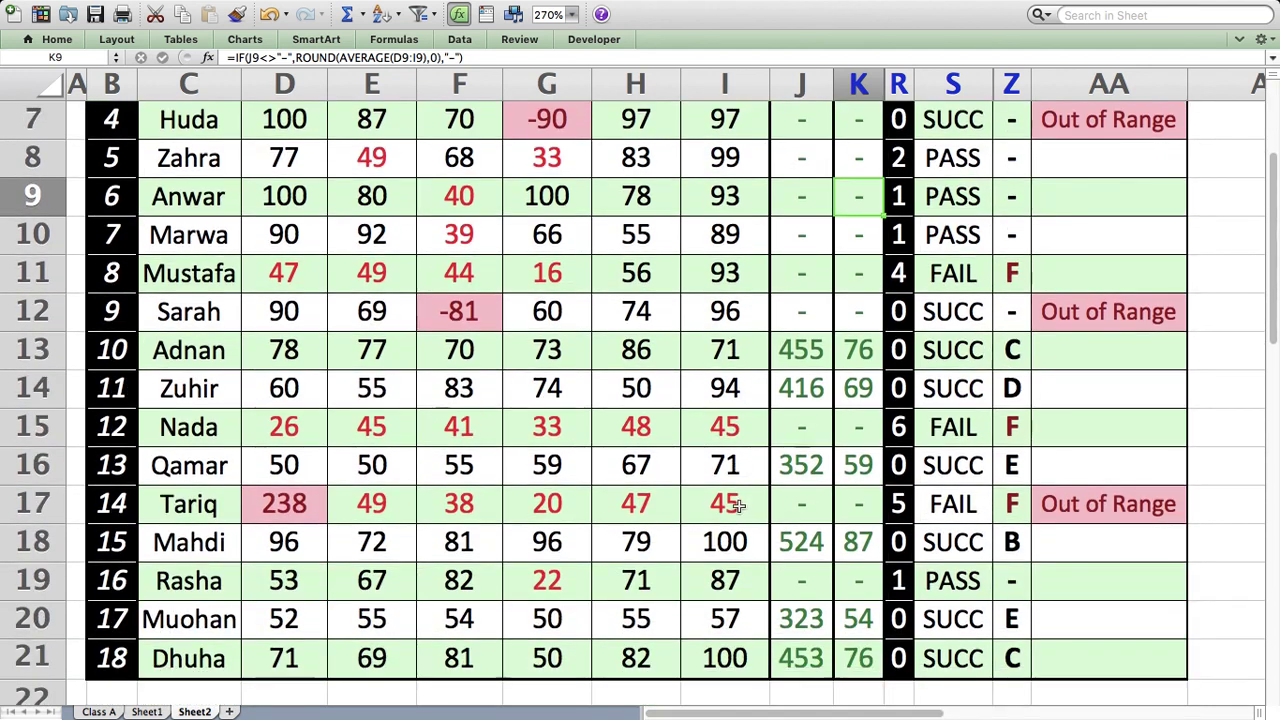
scroll(736, 505, "up", 1)
scroll(737, 504, "down", 2)
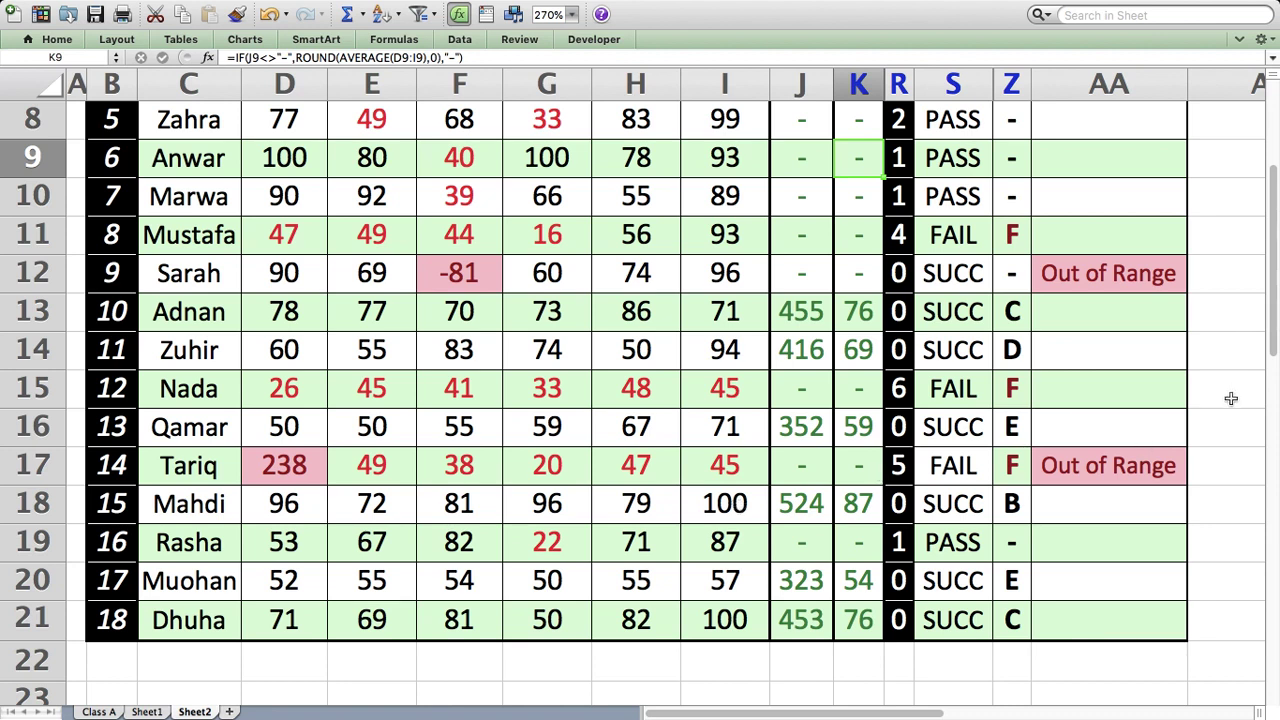
scroll(1231, 398, "up", 6)
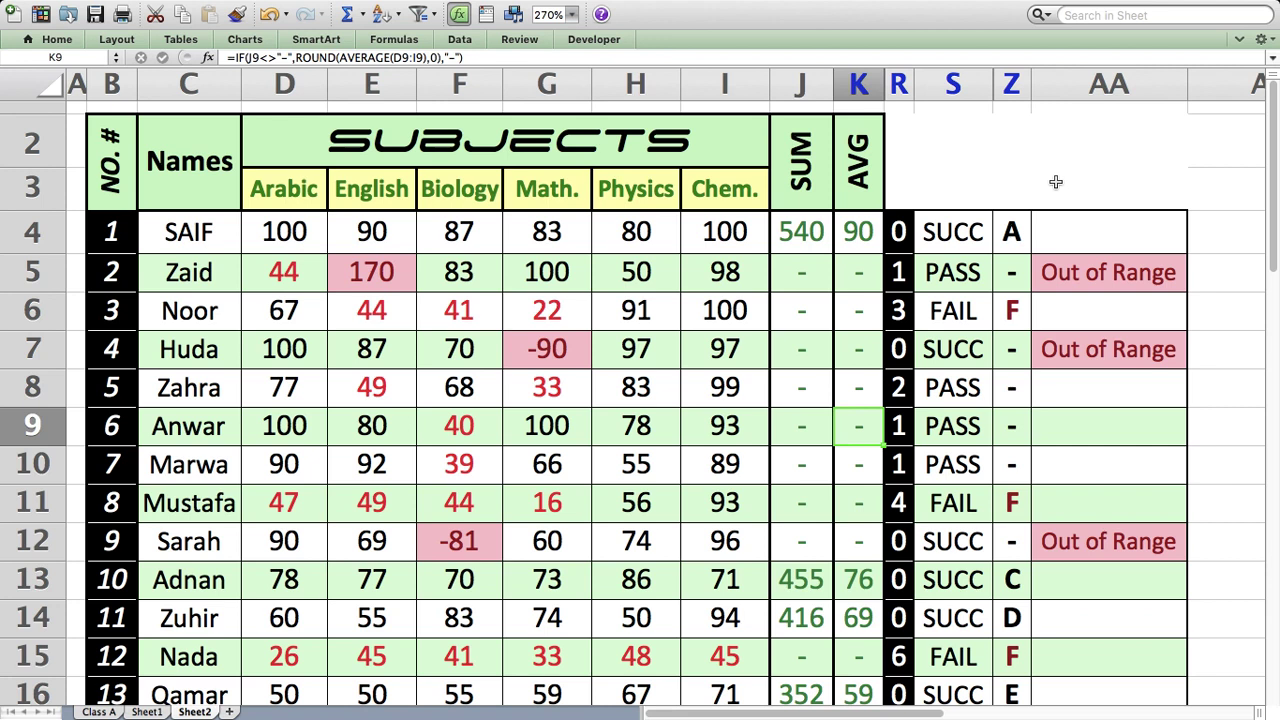
left_click(597, 11)
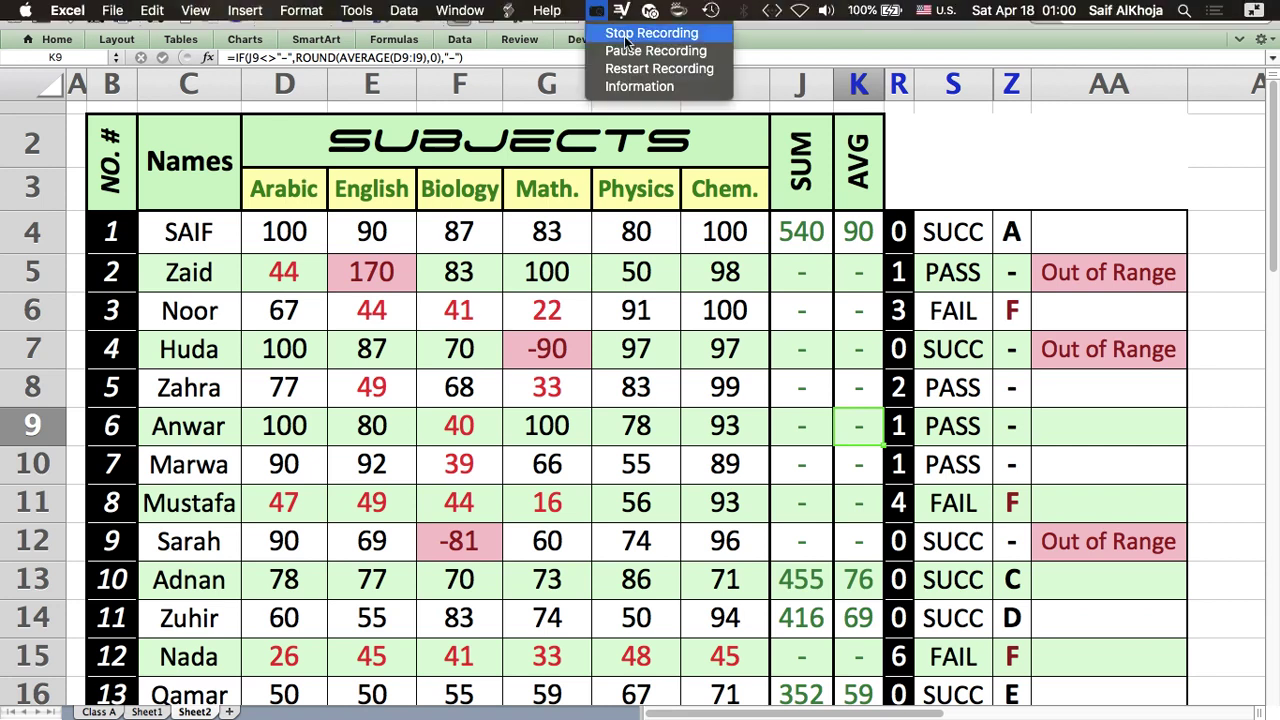